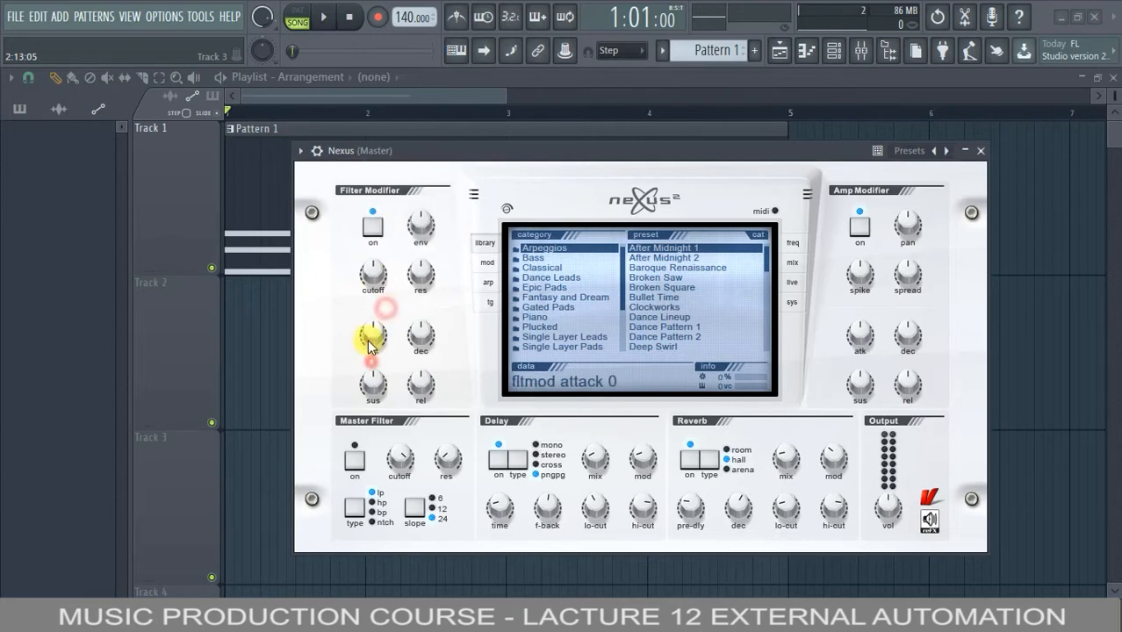
Step: Load the Nightstring preset from the Epic Pads category in Nexus and audition it by playing the song
{"action": "left_click", "coordinate": [373, 333]}
{"action": "left_click", "coordinate": [418, 386]}
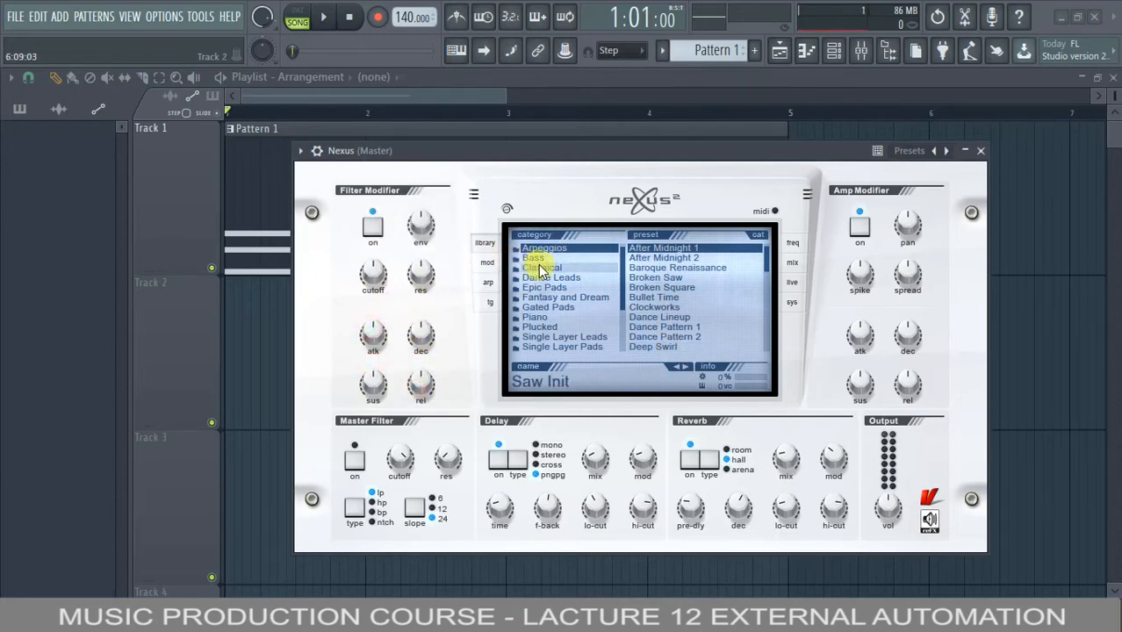
{"action": "left_click", "coordinate": [539, 288]}
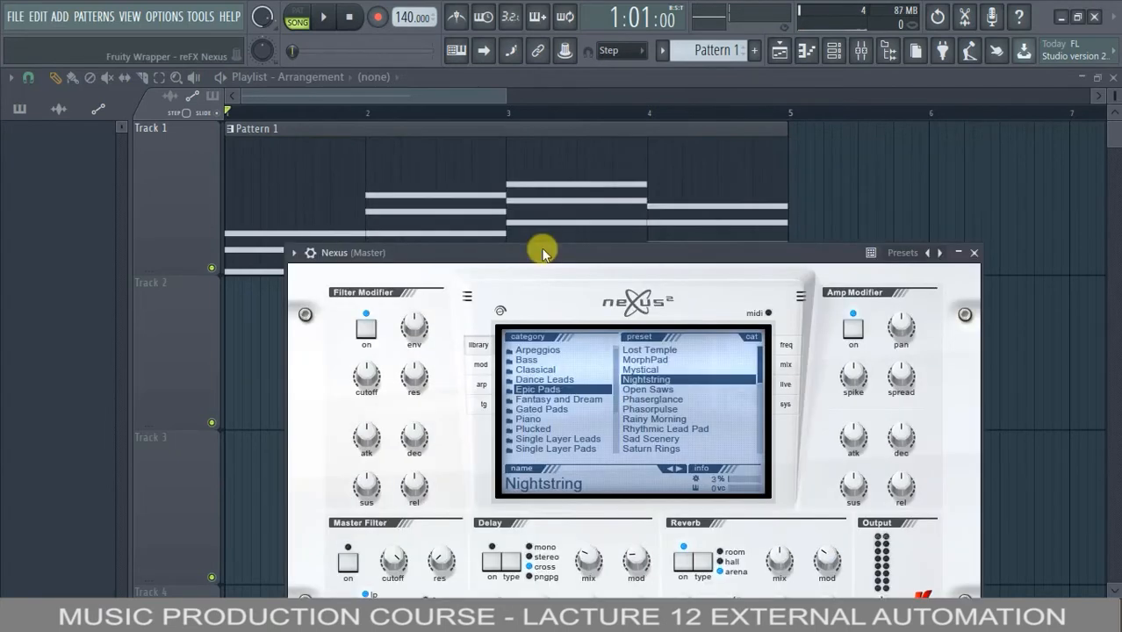
{"action": "key", "text": "space"}
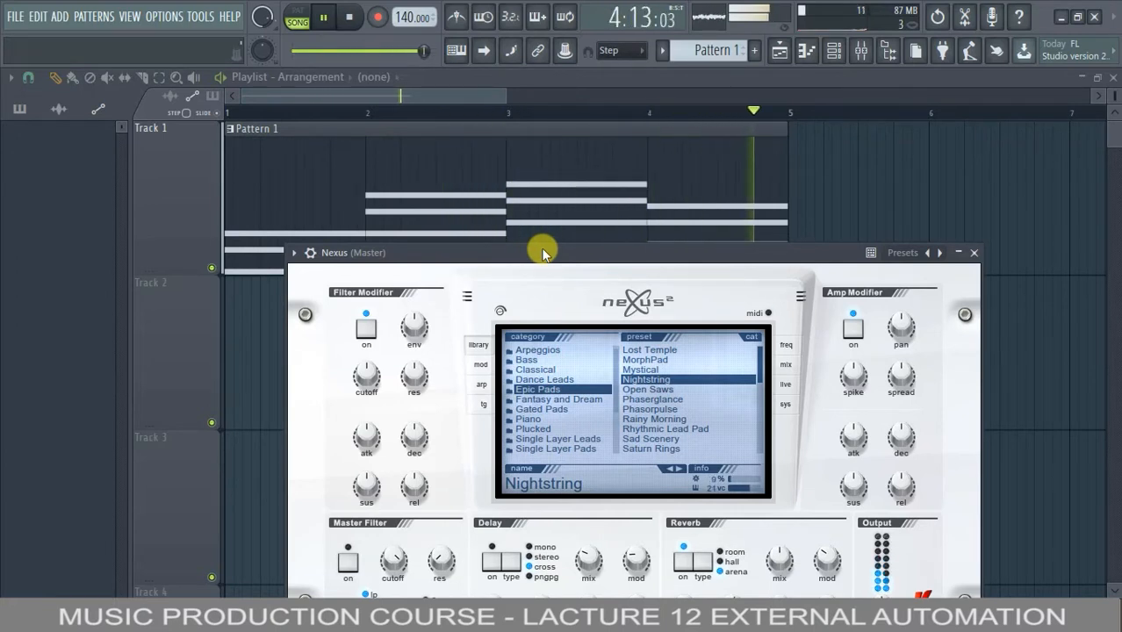
{"action": "key", "text": "space"}
Step: Enable the Nexus Master Filter, lower its cutoff to about 19, and play the song to hear the filtered sound
{"action": "left_click_drag", "start_coordinate": [541, 260], "coordinate": [555, 174]}
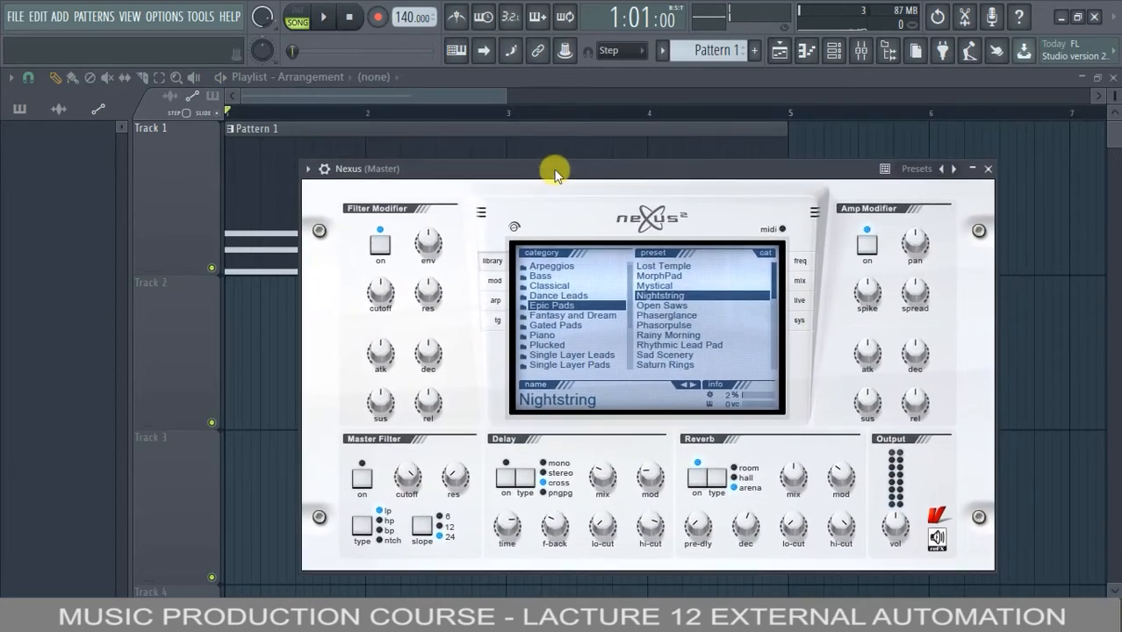
{"action": "left_click_drag", "start_coordinate": [652, 180], "coordinate": [669, 386]}
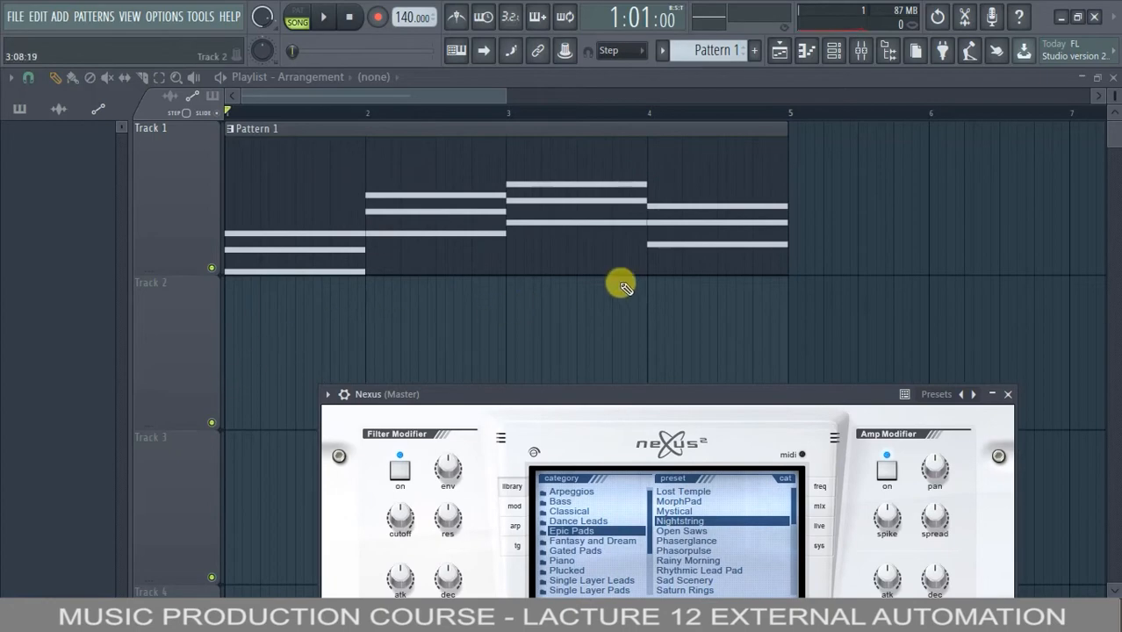
{"action": "left_click_drag", "start_coordinate": [660, 394], "coordinate": [663, 189]}
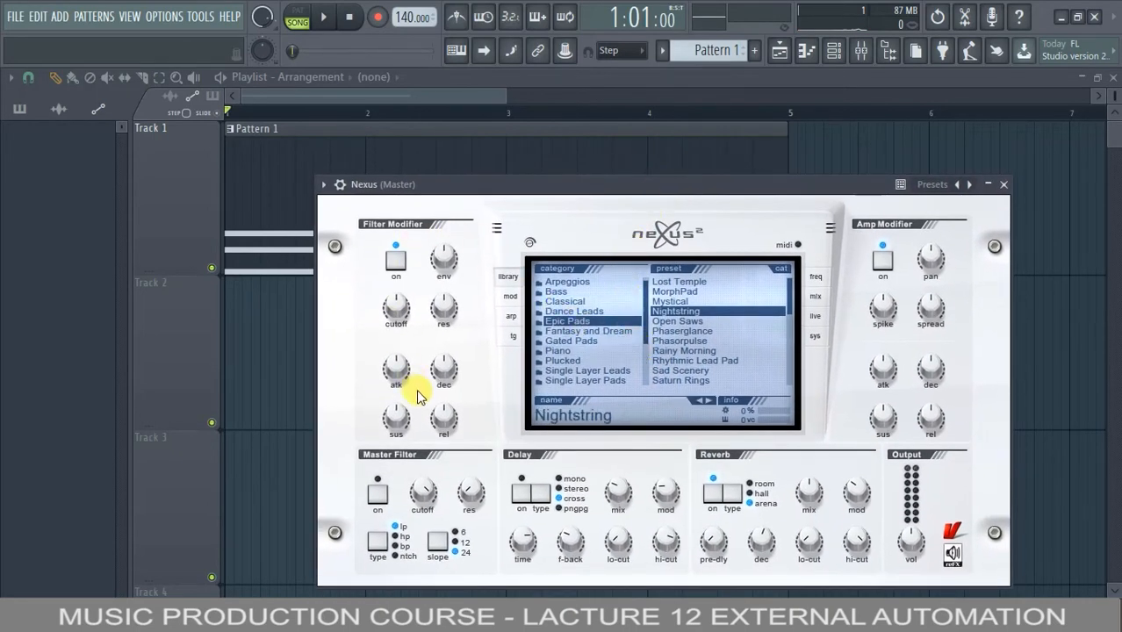
{"action": "left_click", "coordinate": [377, 497]}
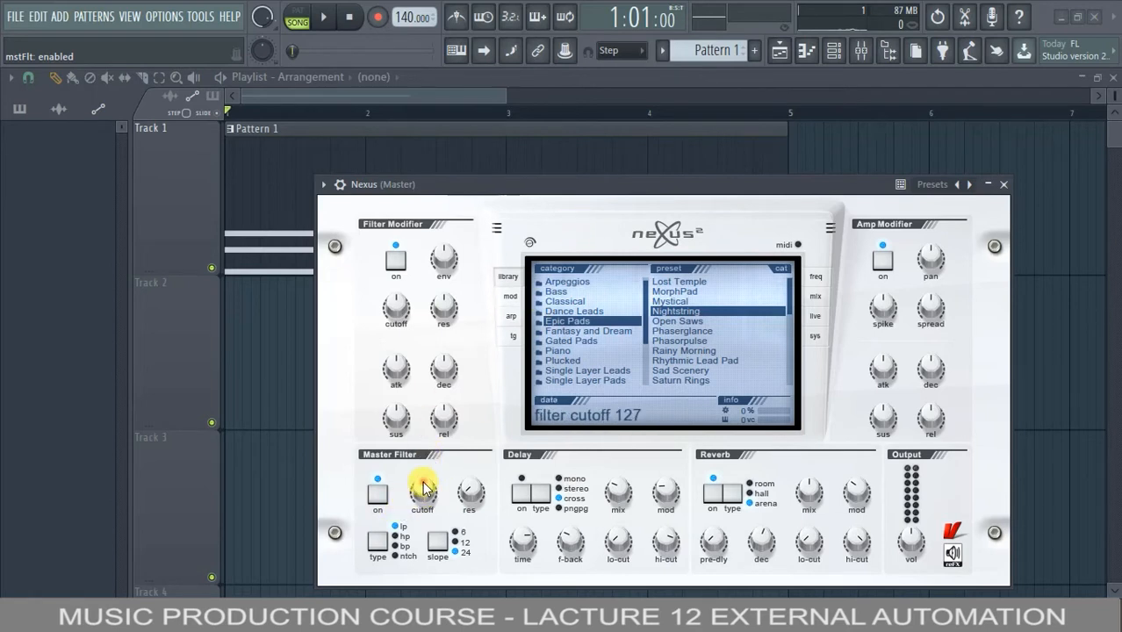
{"action": "left_click_drag", "start_coordinate": [417, 555], "coordinate": [428, 493]}
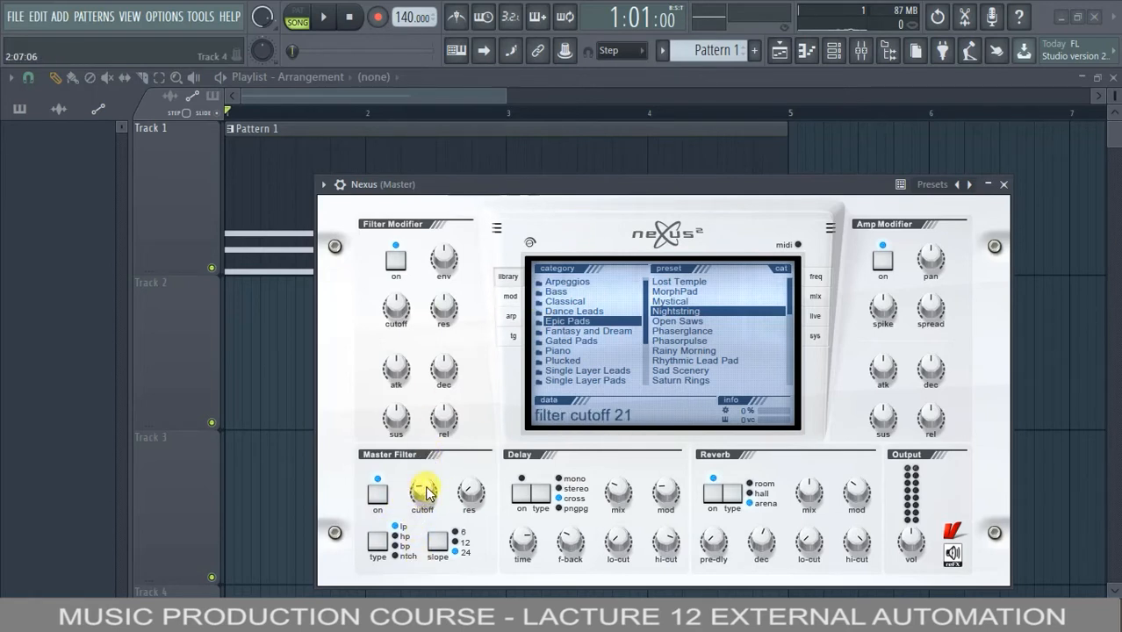
{"action": "left_click", "coordinate": [325, 16]}
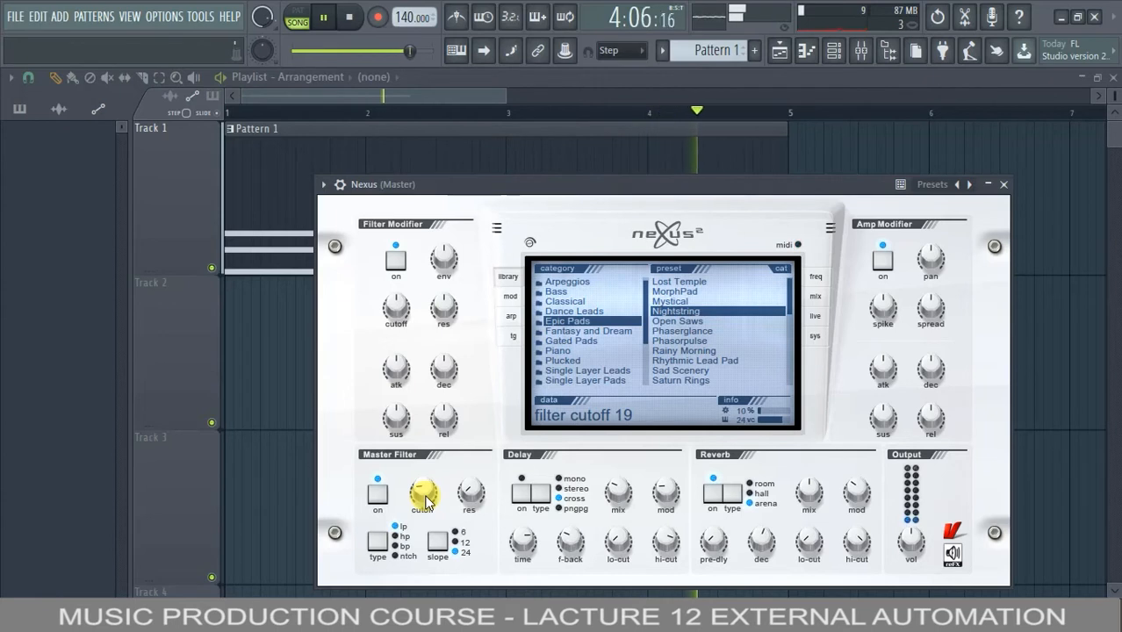
{"action": "key", "text": "space"}
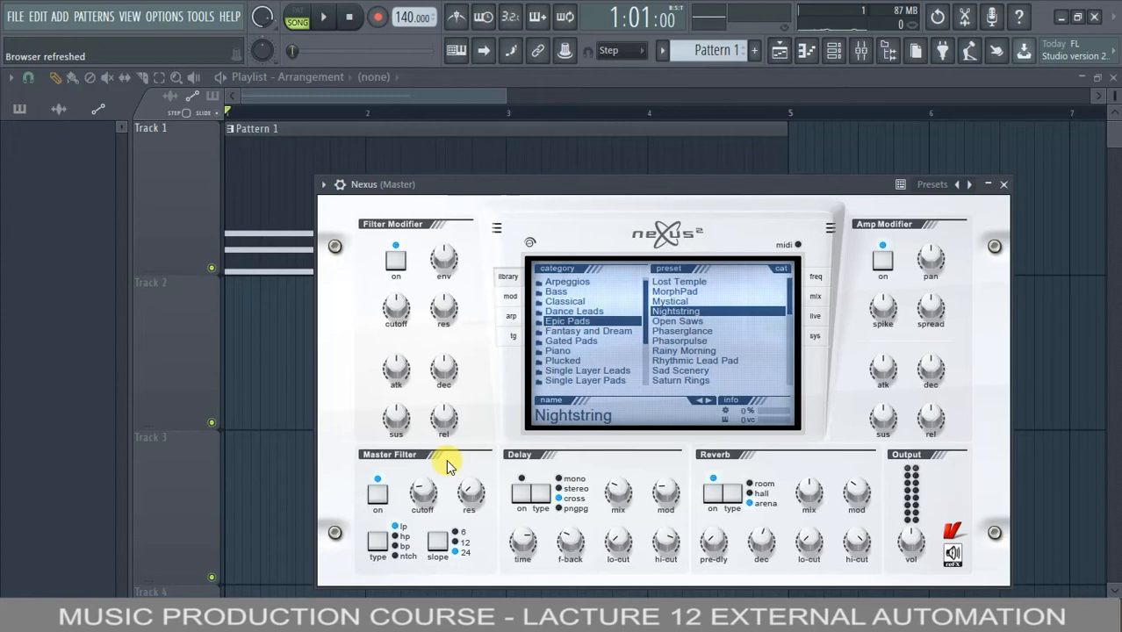
Step: Set the Master Filter cutoff to 0, then sweep it up by hand during playback and stop the song
{"action": "left_click", "coordinate": [430, 496]}
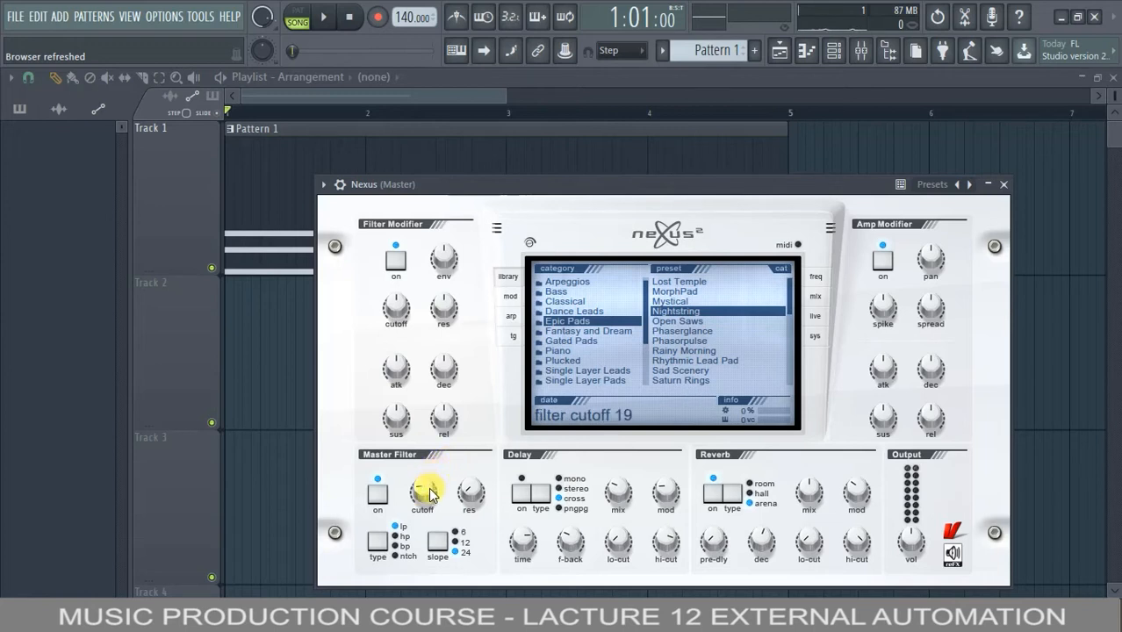
{"action": "left_click_drag", "start_coordinate": [429, 496], "coordinate": [413, 506]}
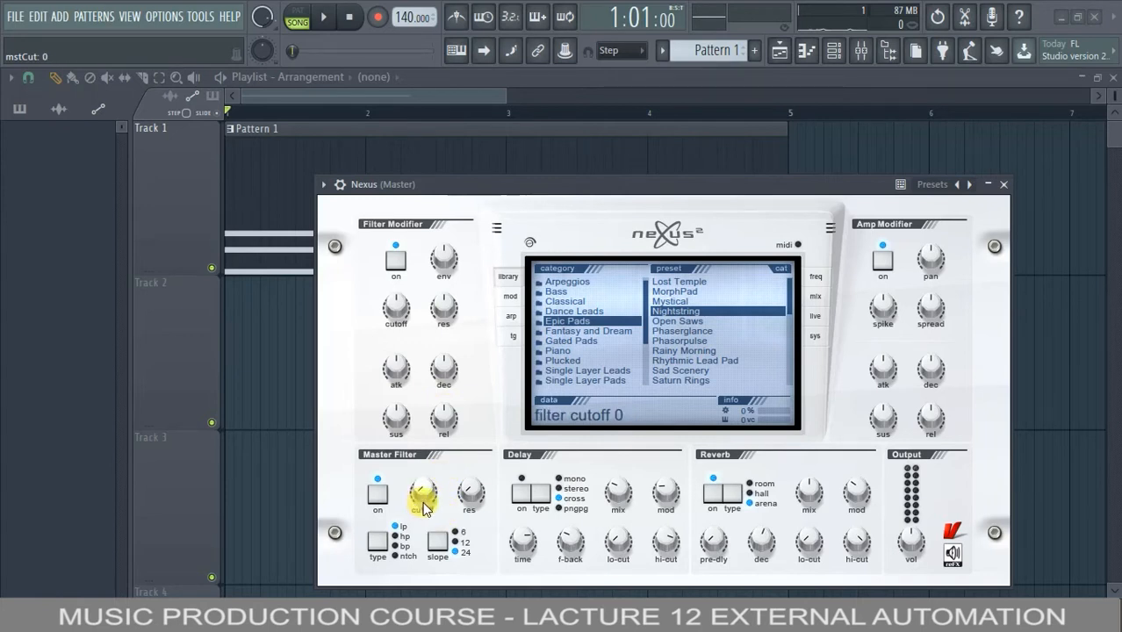
{"action": "left_click", "coordinate": [323, 17]}
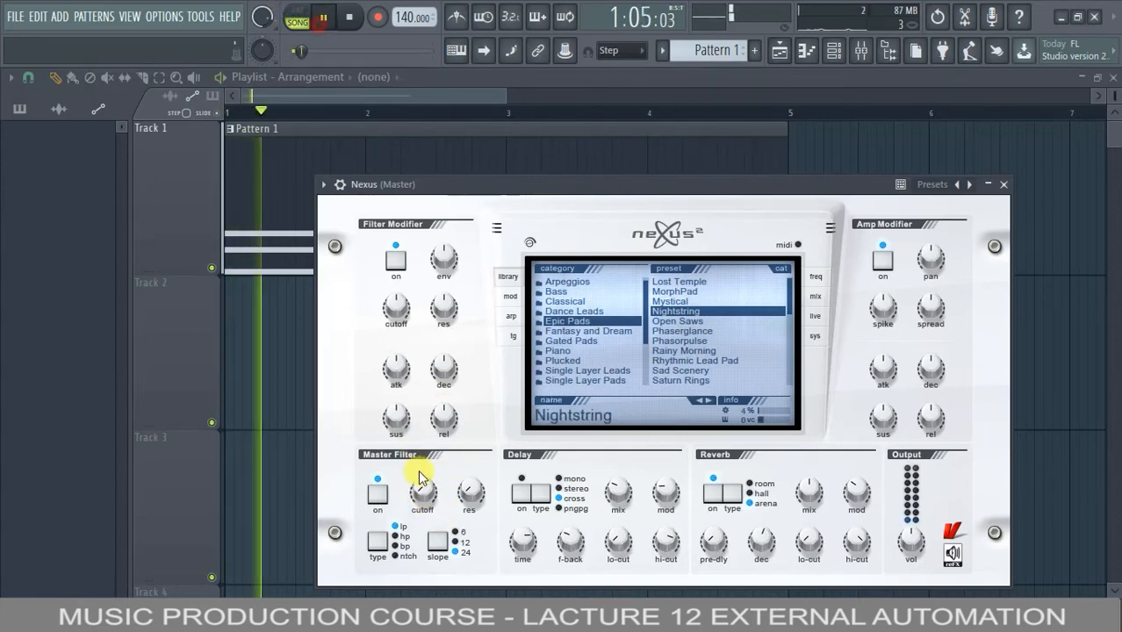
{"action": "mouse_move", "coordinate": [426, 491]}
{"action": "left_mouse_down"}
{"action": "mouse_move", "coordinate": [416, 279]}
{"action": "mouse_move", "coordinate": [440, 470]}
{"action": "mouse_move", "coordinate": [458, 383]}
{"action": "mouse_move", "coordinate": [465, 413]}
{"action": "mouse_move", "coordinate": [467, 371]}
{"action": "mouse_move", "coordinate": [471, 425]}
{"action": "mouse_move", "coordinate": [502, 362]}
{"action": "mouse_move", "coordinate": [501, 405]}
{"action": "mouse_move", "coordinate": [499, 371]}
{"action": "mouse_move", "coordinate": [484, 368]}
{"action": "mouse_move", "coordinate": [431, 502]}
{"action": "mouse_move", "coordinate": [472, 301]}
{"action": "mouse_move", "coordinate": [433, 494]}
{"action": "mouse_move", "coordinate": [459, 351]}
{"action": "mouse_move", "coordinate": [436, 471]}
{"action": "left_mouse_up"}
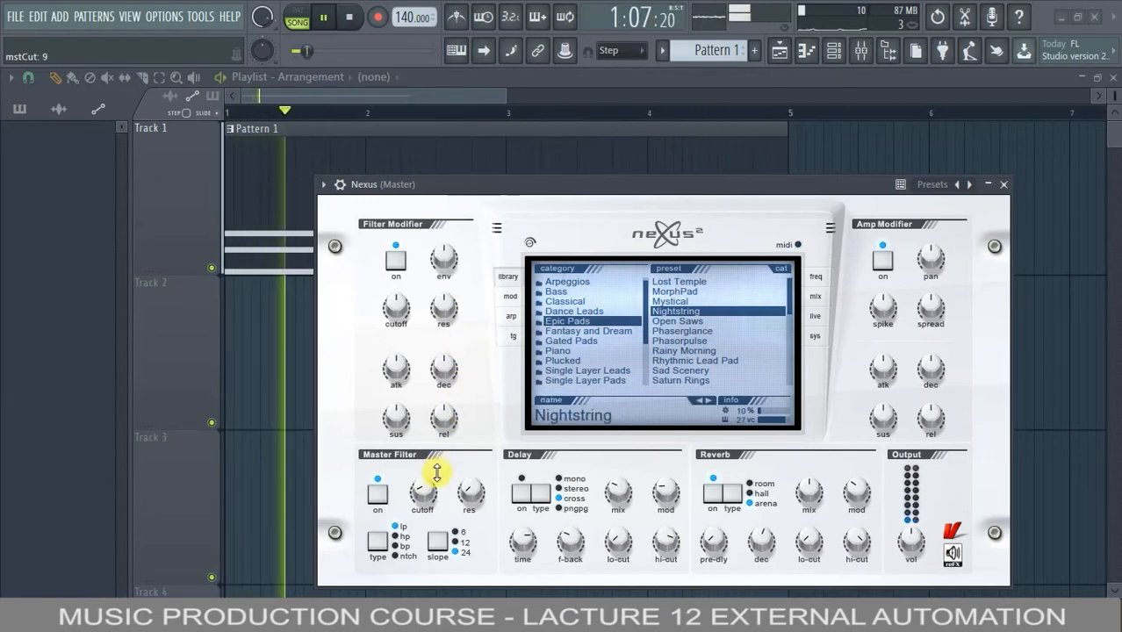
{"action": "left_click", "coordinate": [323, 18]}
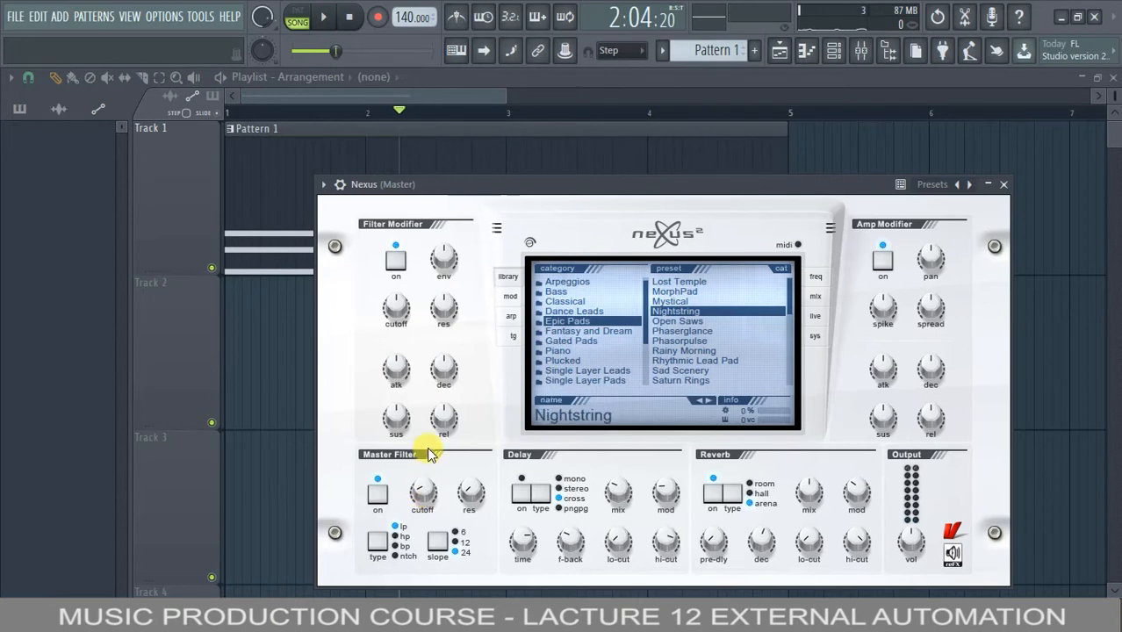
Step: Set the Master Filter resonance to 0 and raise the cutoff slightly from 0, making cutoff the last tweaked parameter
{"action": "left_click", "coordinate": [421, 494]}
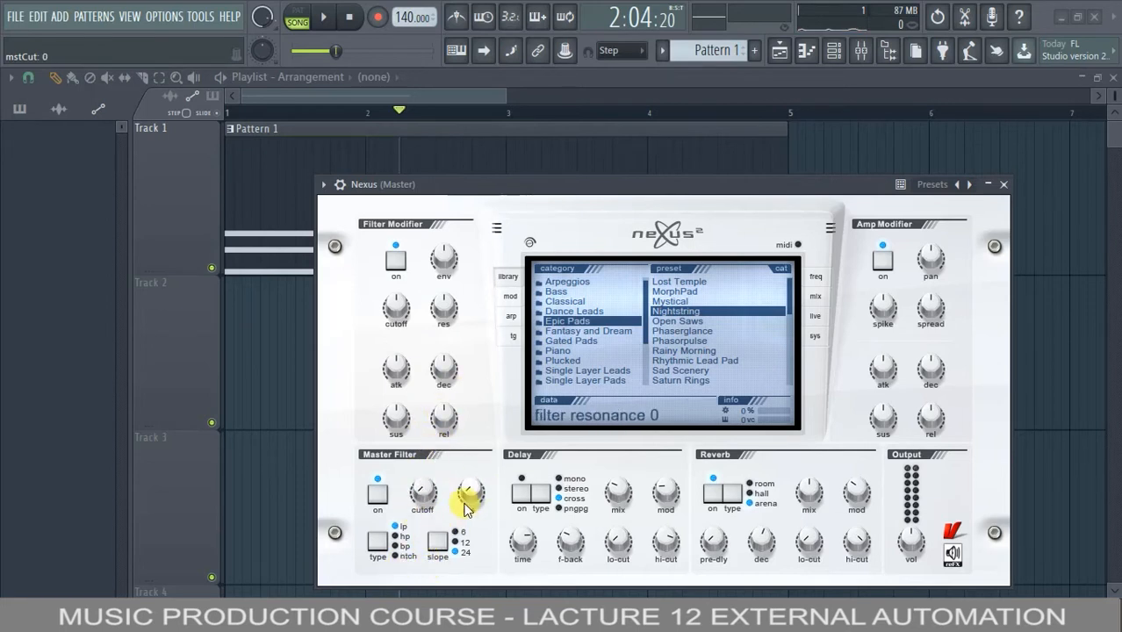
{"action": "left_click_drag", "start_coordinate": [483, 473], "coordinate": [469, 571]}
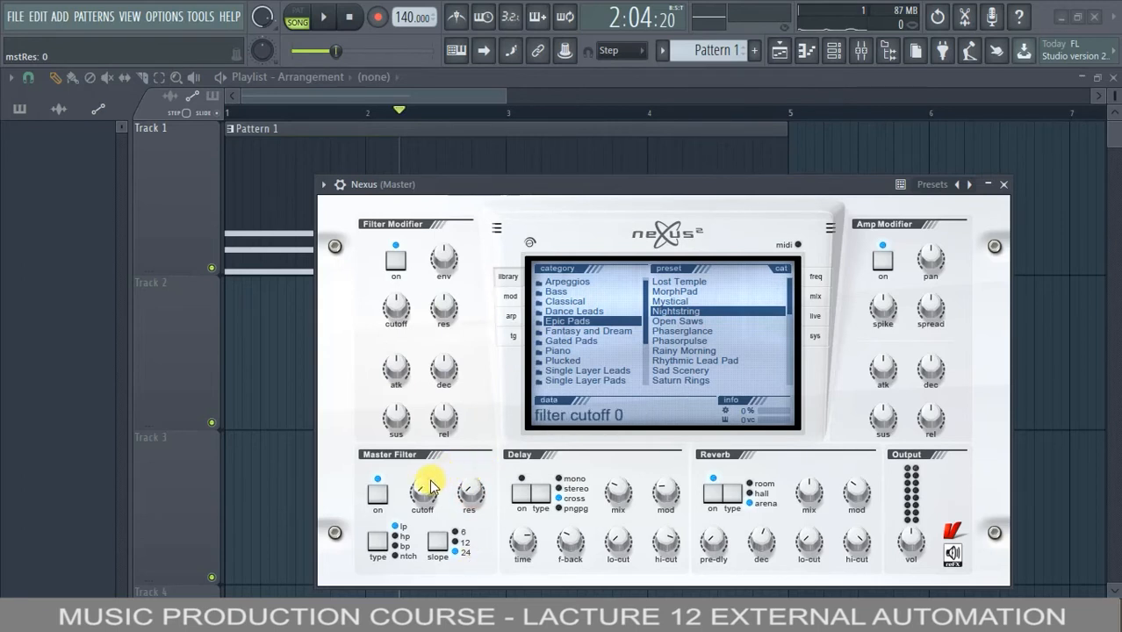
{"action": "left_click_drag", "start_coordinate": [433, 435], "coordinate": [451, 313]}
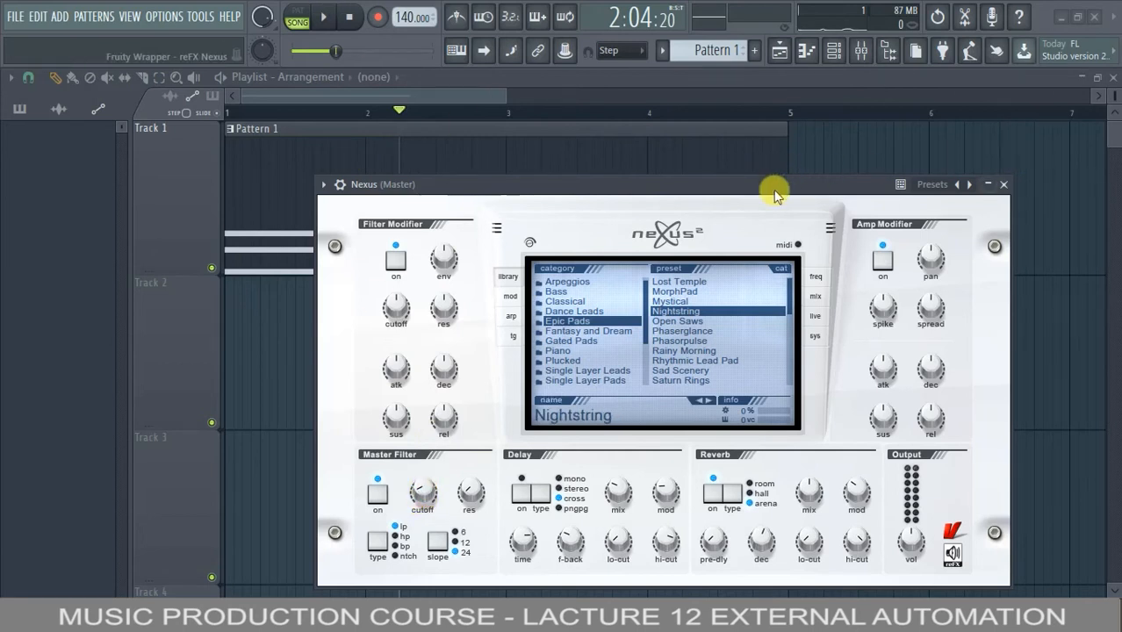
Step: Create an automation clip for the last tweaked parameter, Nexus - mstCut, and close the Nexus window
{"action": "left_click_drag", "start_coordinate": [774, 193], "coordinate": [987, 189]}
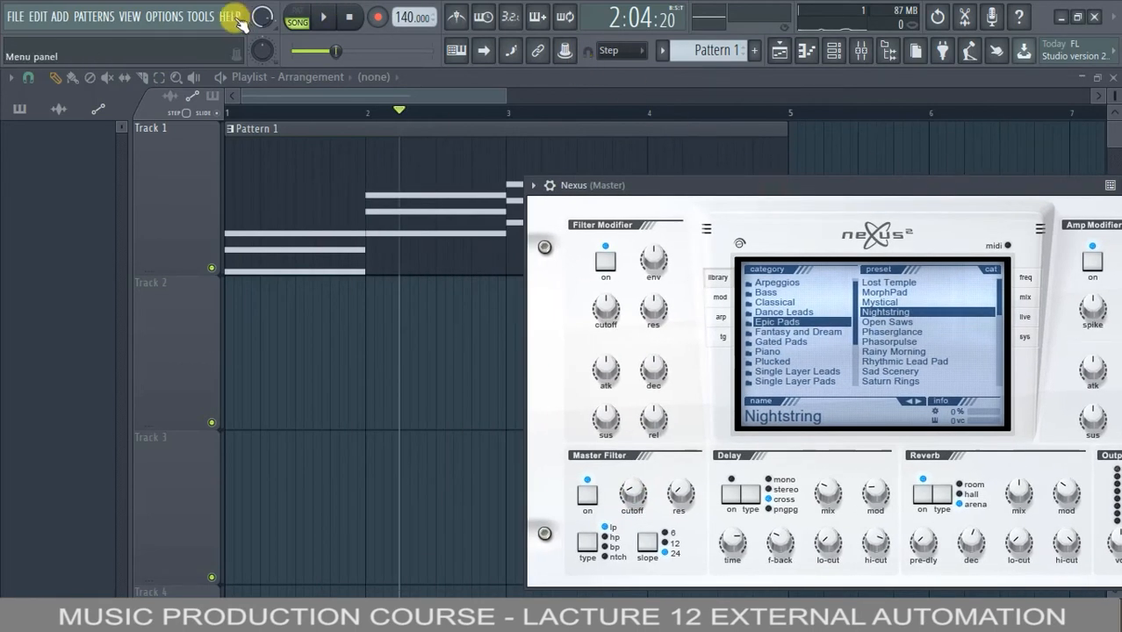
{"action": "left_click", "coordinate": [201, 16]}
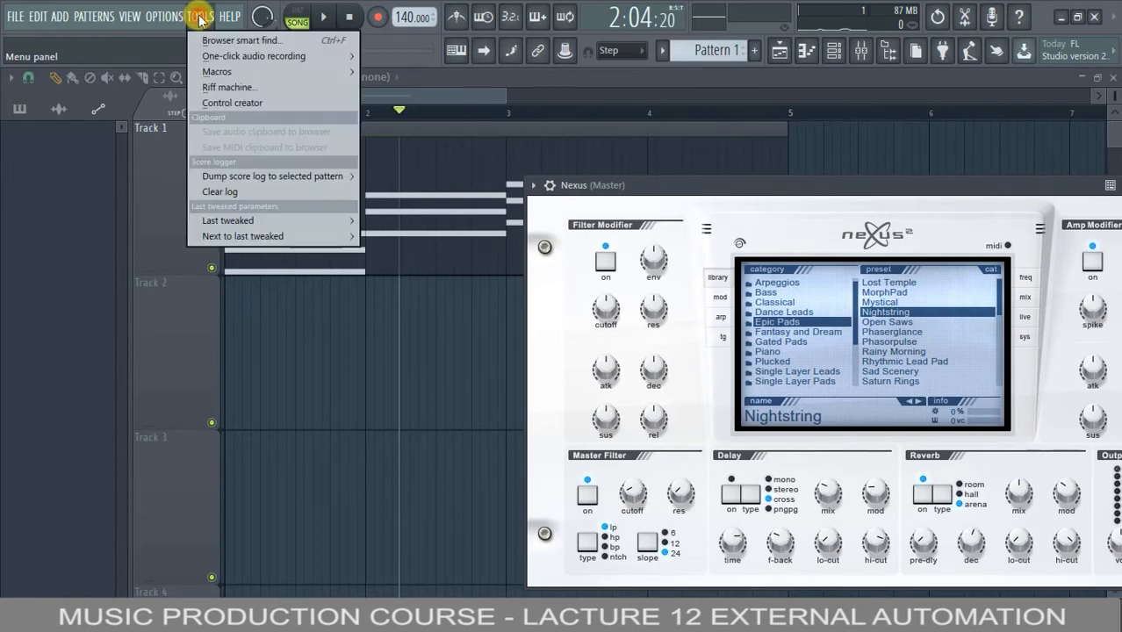
{"action": "mouse_move", "coordinate": [227, 224]}
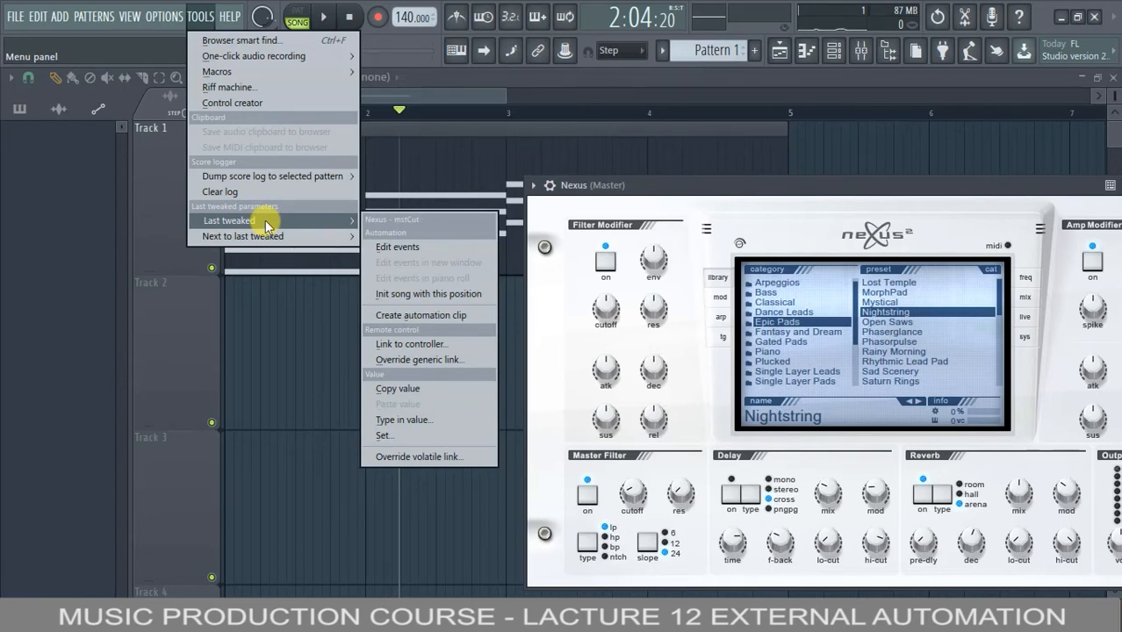
{"action": "left_click", "coordinate": [436, 316]}
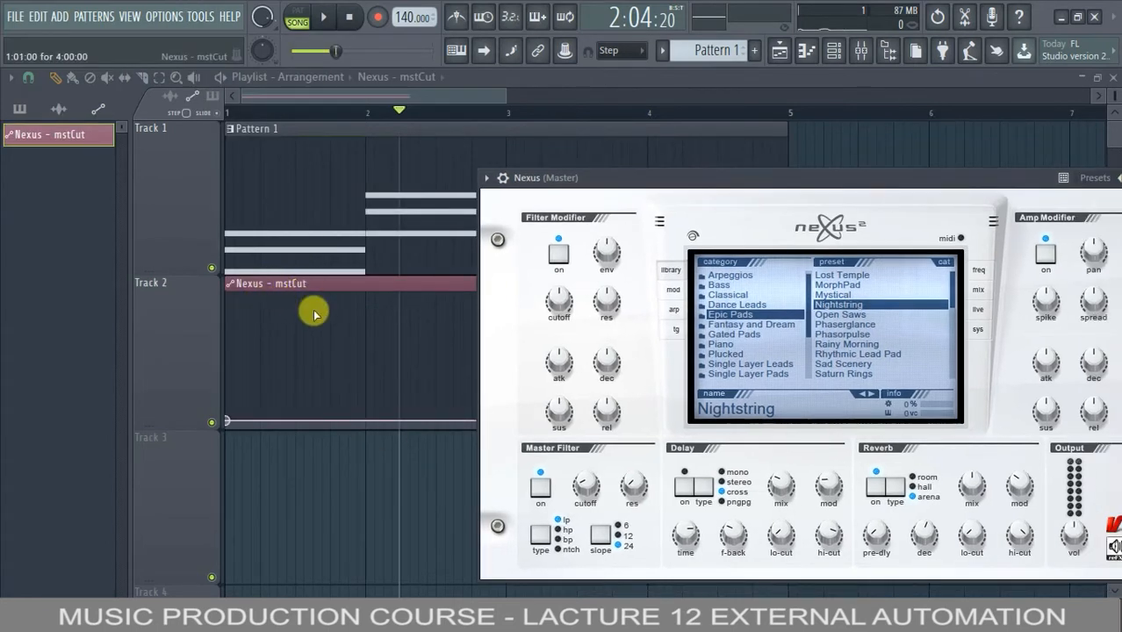
{"action": "mouse_move", "coordinate": [577, 496]}
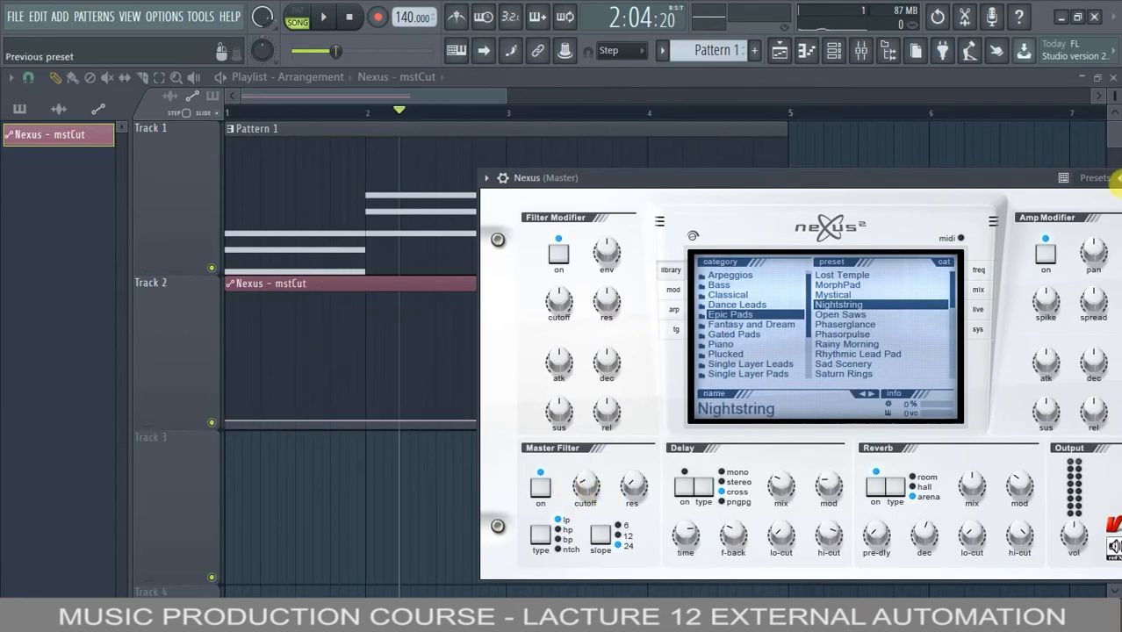
{"action": "left_click_drag", "start_coordinate": [1028, 177], "coordinate": [773, 193]}
{"action": "left_click", "coordinate": [900, 194]}
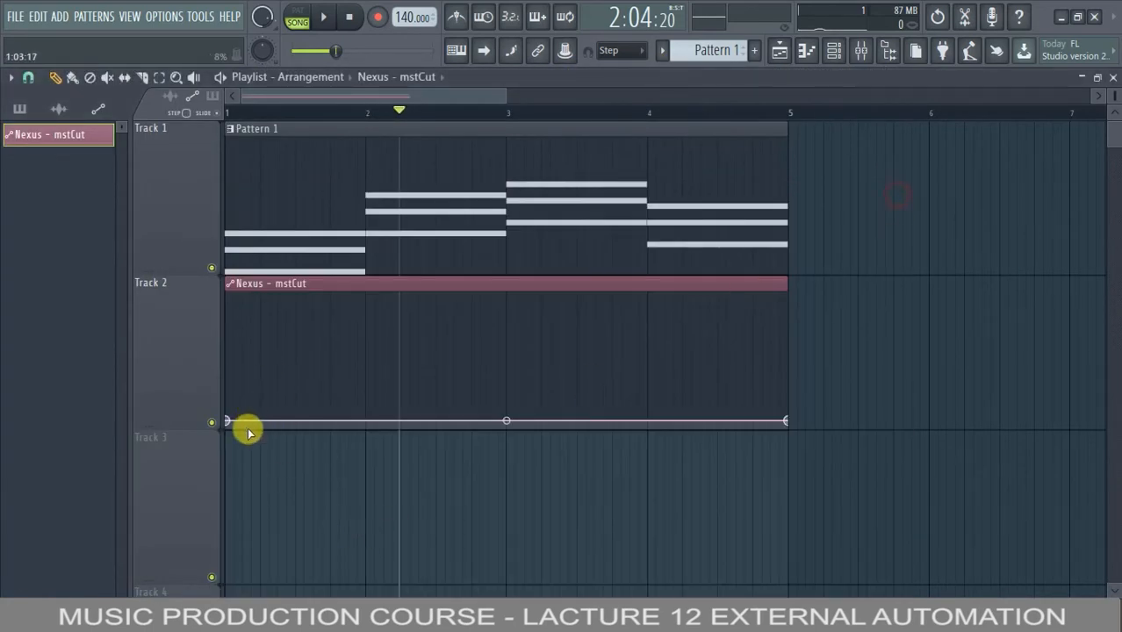
Step: Play the song from the start to hear the pattern with the flat cutoff automation
{"action": "left_click", "coordinate": [245, 113]}
{"action": "key", "text": "space"}
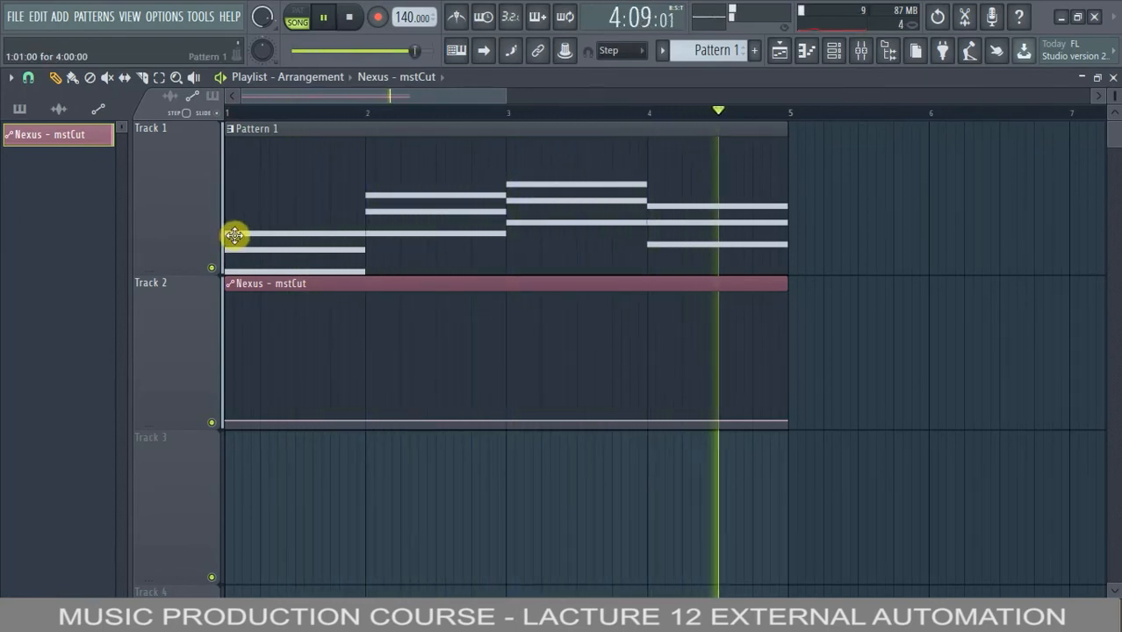
{"action": "key", "text": "space"}
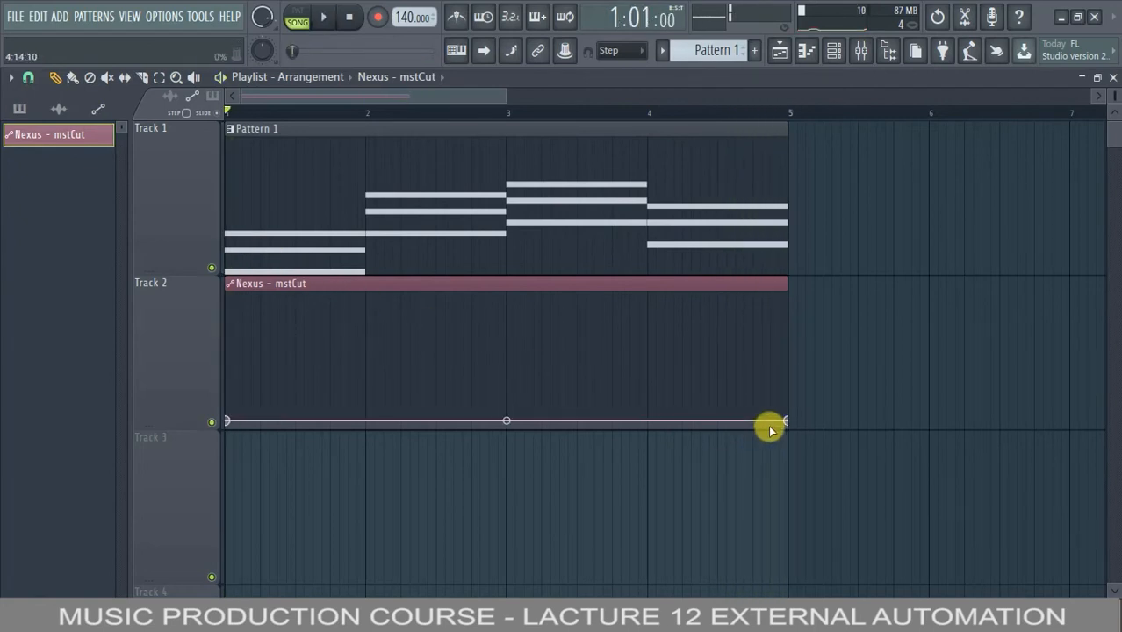
Step: Raise the end point of the Nexus - mstCut clip, bend its line upward into a fast-rising curve, and play it back
{"action": "left_click_drag", "start_coordinate": [787, 420], "coordinate": [791, 319]}
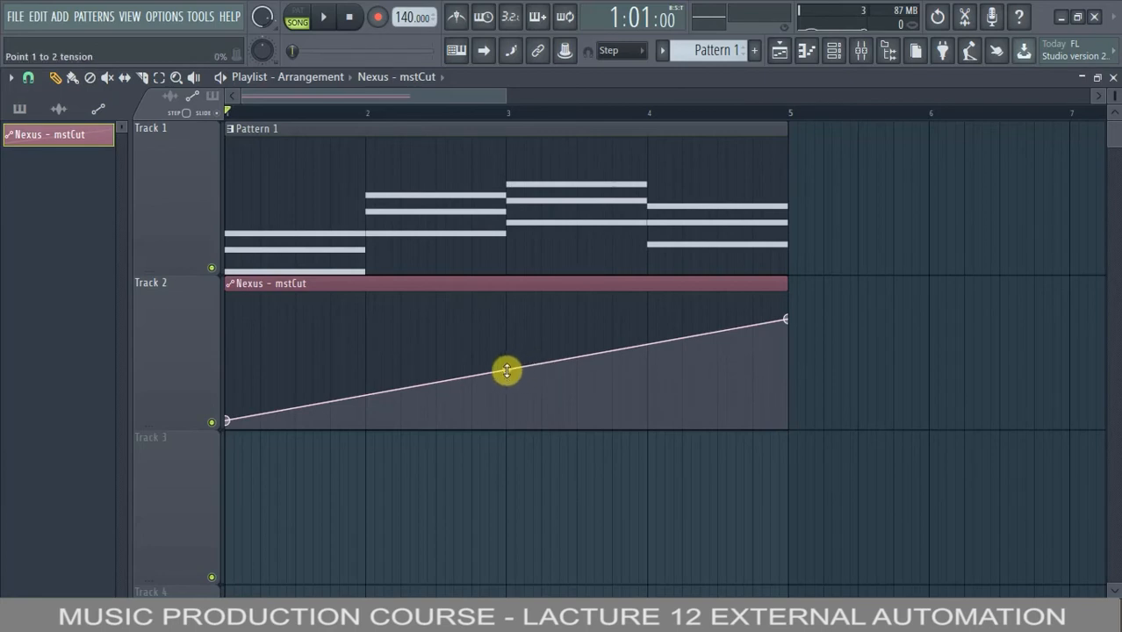
{"action": "left_click_drag", "start_coordinate": [506, 371], "coordinate": [498, 324]}
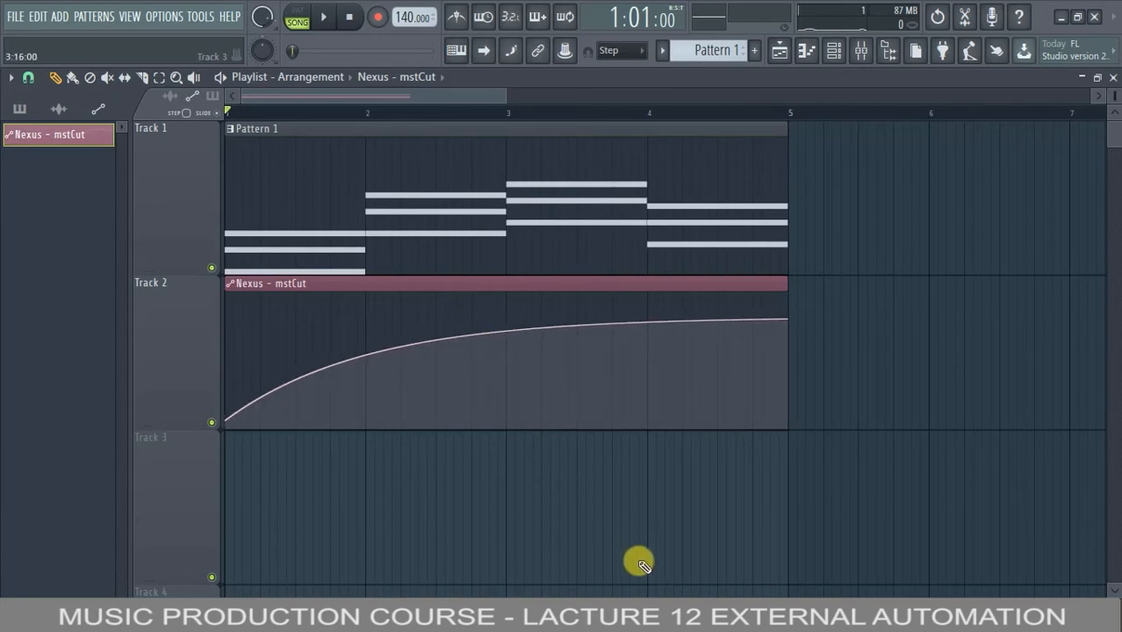
{"action": "key", "text": "space"}
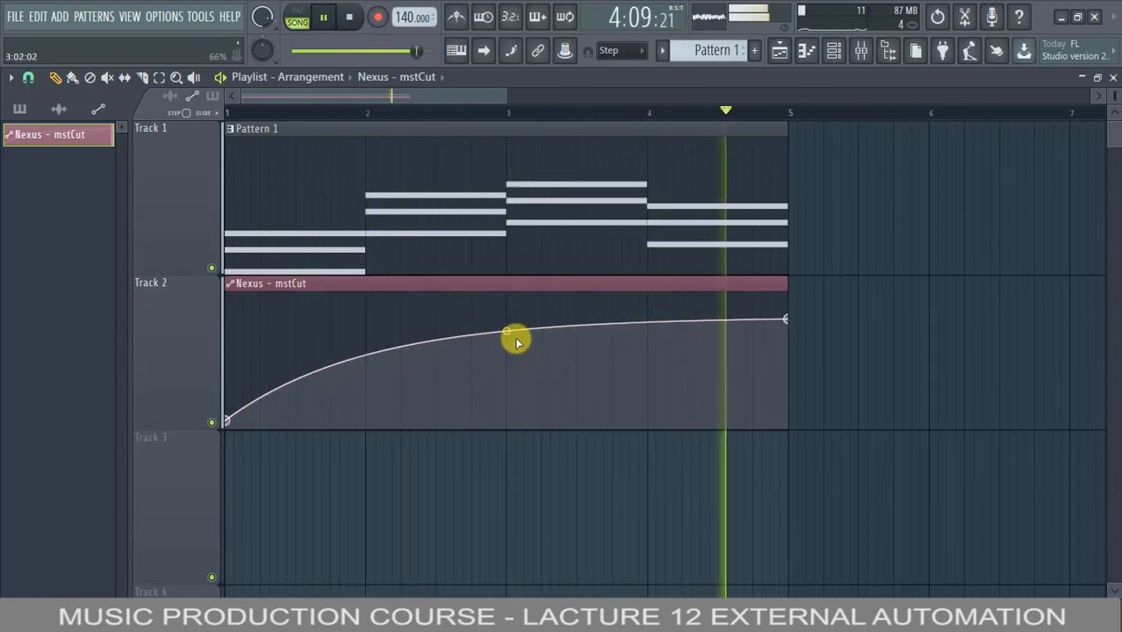
{"action": "key", "text": "space"}
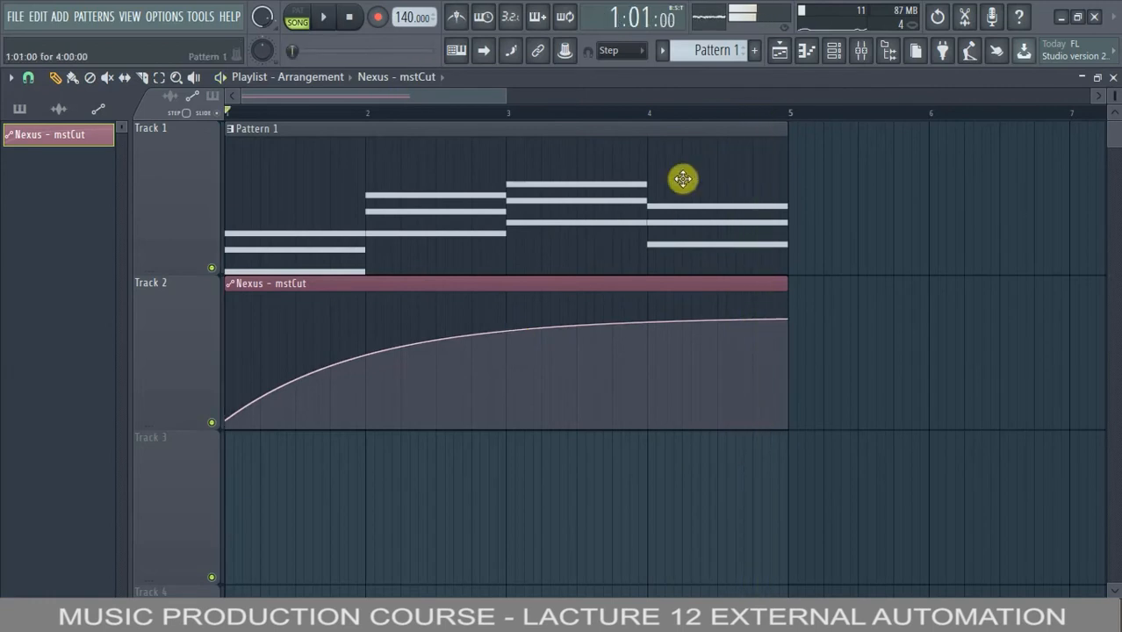
Step: Reopen Nexus from the Channel rack, place it beside the automation clip, and play the song to watch the cutoff knob move
{"action": "left_click", "coordinate": [833, 55]}
{"action": "left_click", "coordinate": [805, 155]}
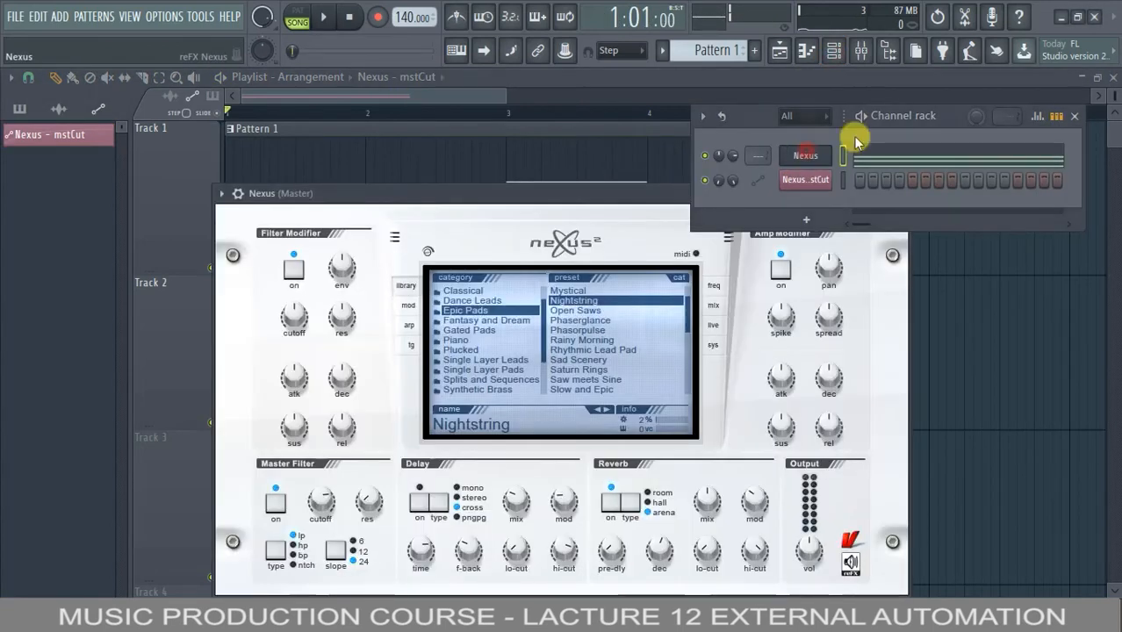
{"action": "left_click", "coordinate": [1074, 115]}
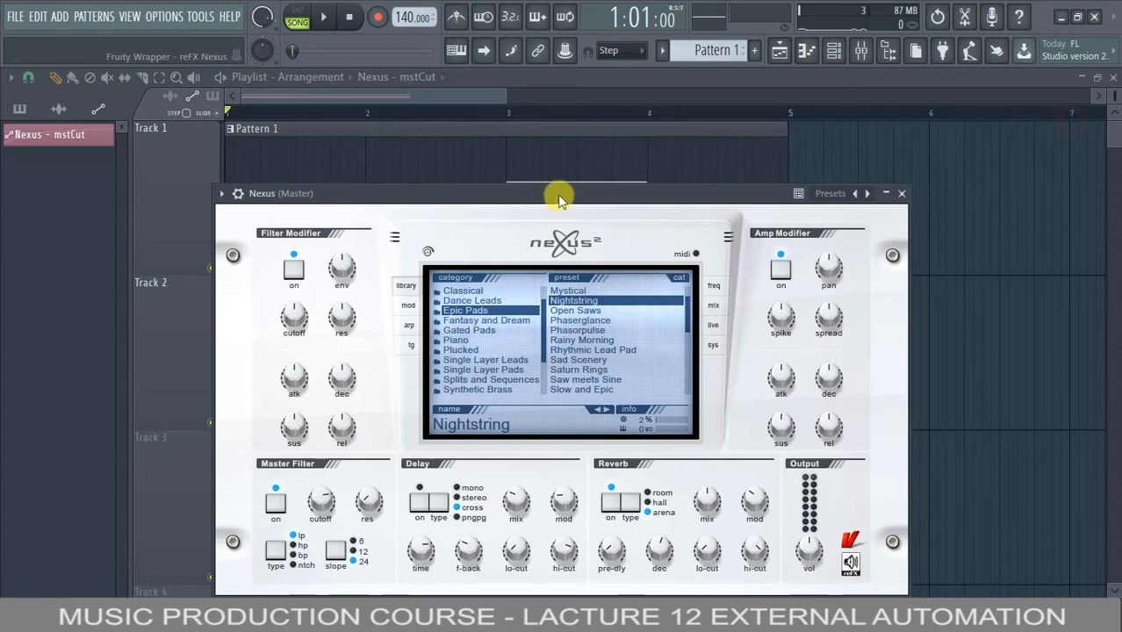
{"action": "left_click_drag", "start_coordinate": [558, 200], "coordinate": [817, 172]}
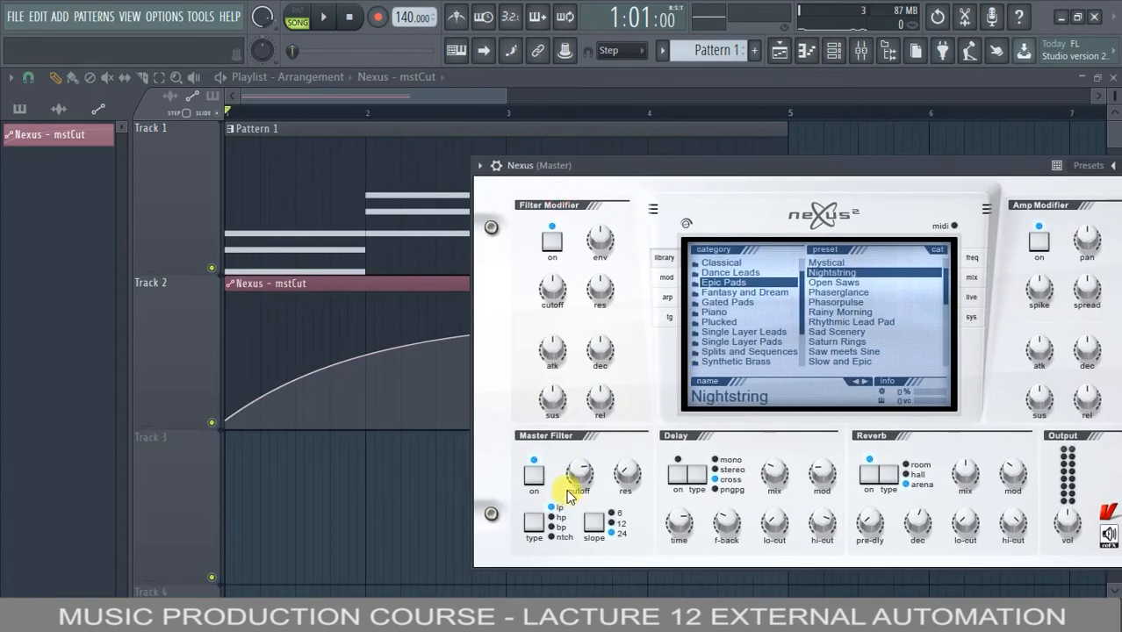
{"action": "left_click", "coordinate": [326, 19]}
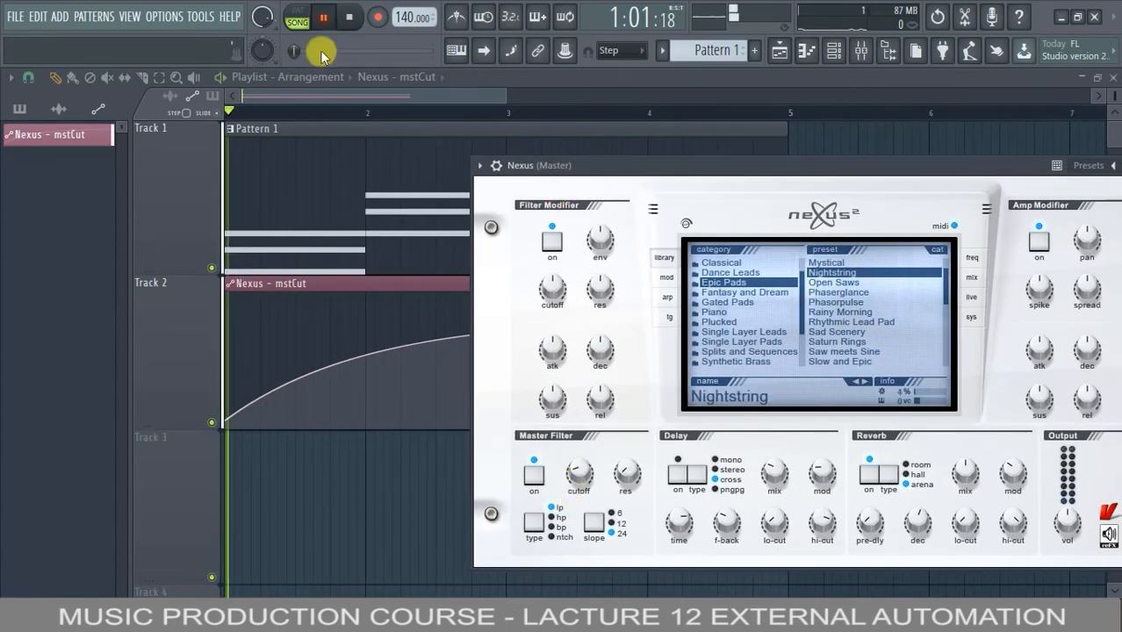
{"action": "mouse_move", "coordinate": [587, 492]}
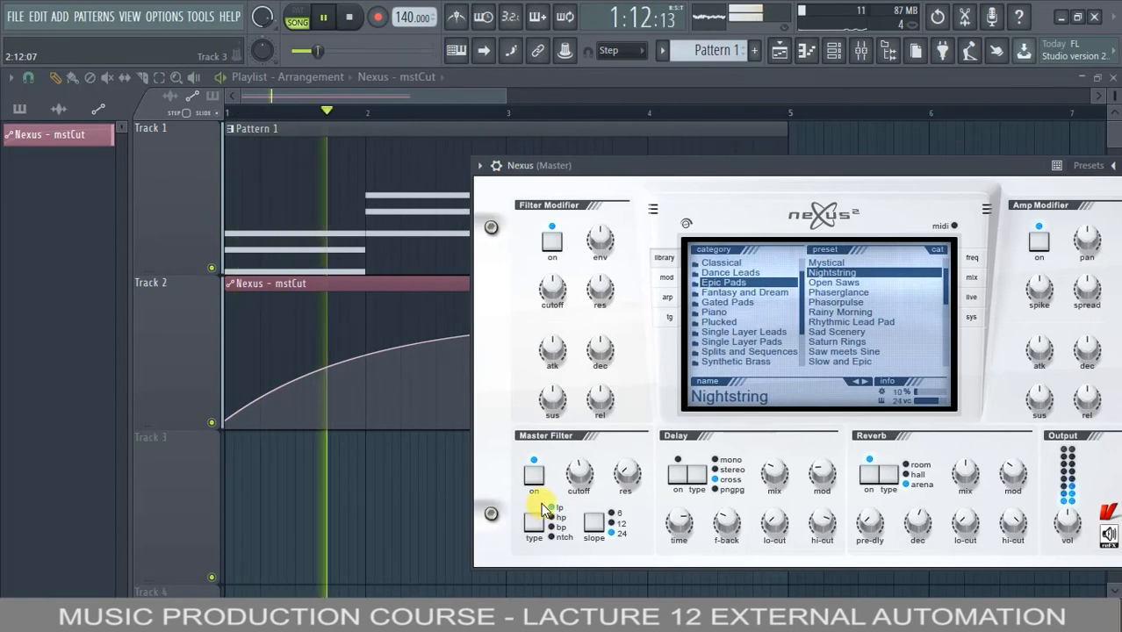
Step: Stop playback, clear the Nexus window away from the playlist, and reset the bent Nexus - mstCut automation line to straight
{"action": "key", "text": "space"}
{"action": "left_click_drag", "start_coordinate": [963, 172], "coordinate": [929, 163]}
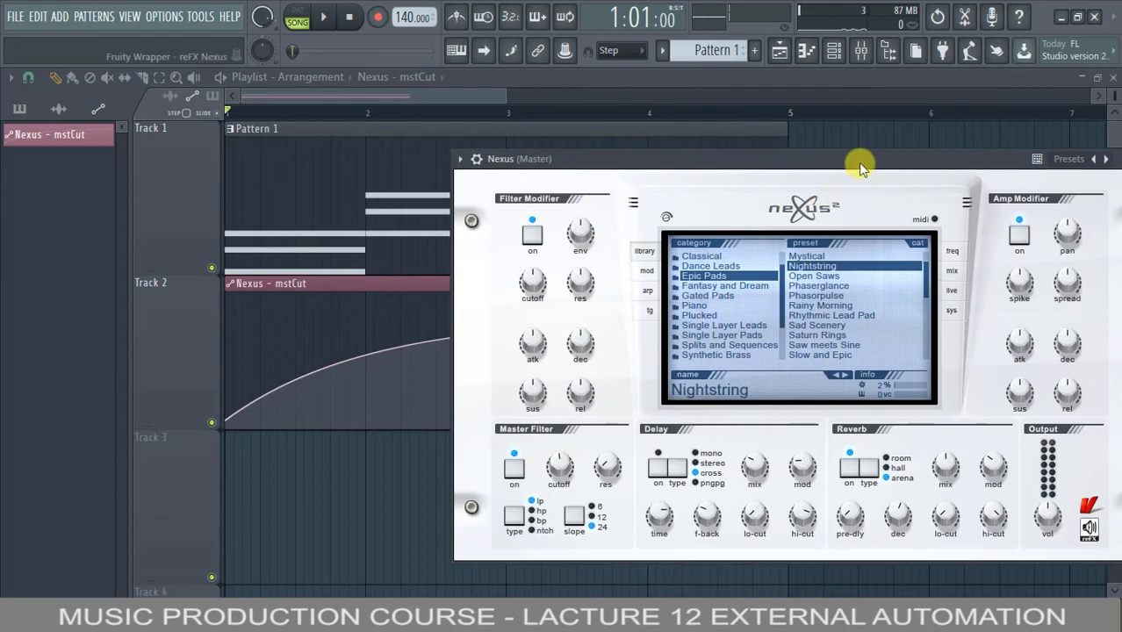
{"action": "left_click_drag", "start_coordinate": [858, 165], "coordinate": [1034, 173]}
{"action": "right_click", "coordinate": [506, 329]}
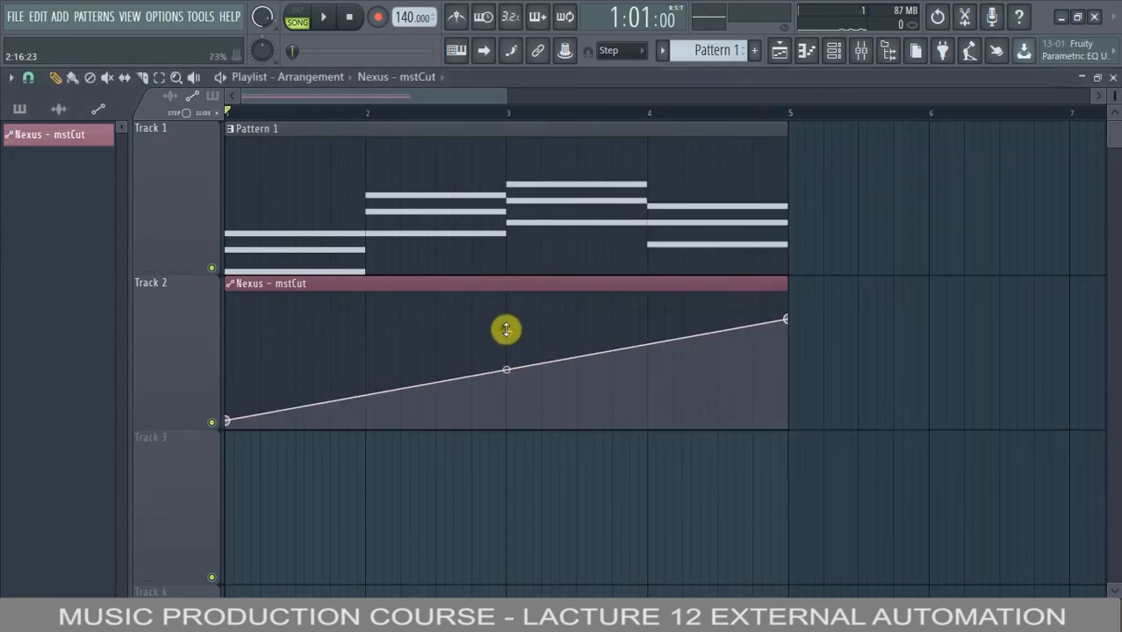
Step: Add a series of rising and falling control points across all four bars of the Nexus - mstCut clip
{"action": "left_click", "coordinate": [285, 411]}
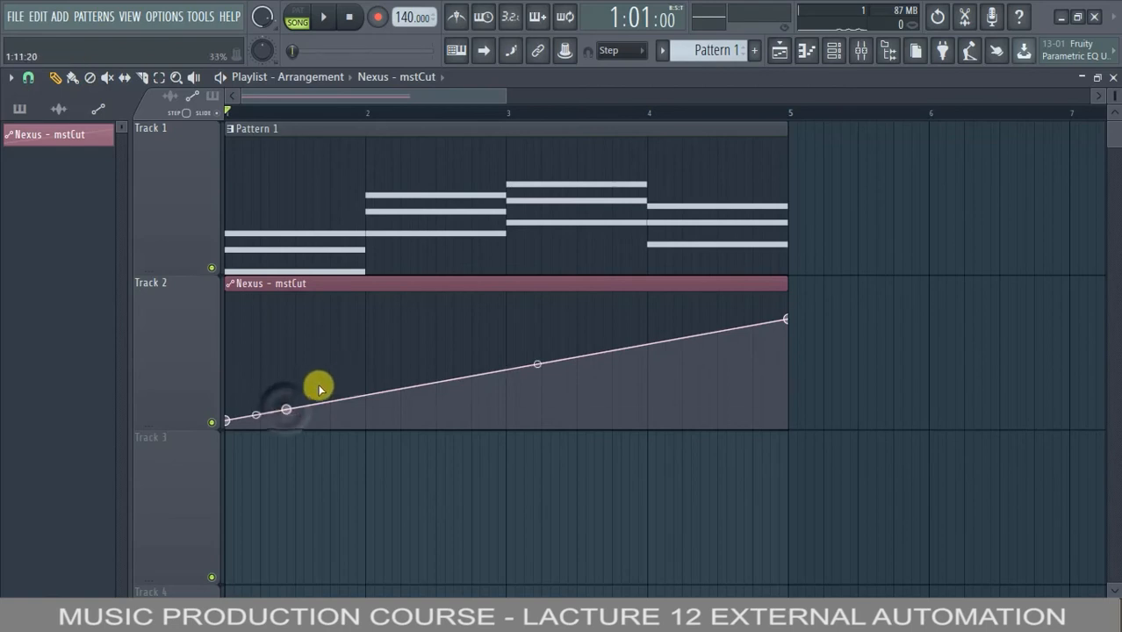
{"action": "left_click", "coordinate": [320, 389]}
{"action": "left_click", "coordinate": [418, 326]}
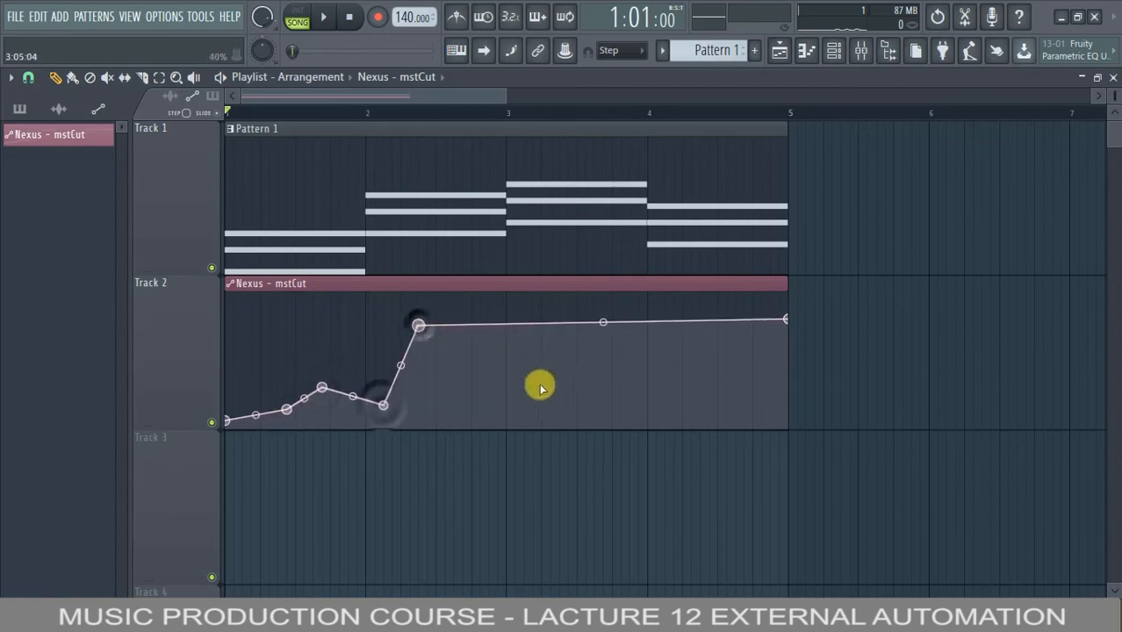
{"action": "left_click", "coordinate": [533, 408]}
{"action": "left_click", "coordinate": [399, 369]}
{"action": "left_click", "coordinate": [461, 352]}
{"action": "left_click", "coordinate": [533, 307]}
{"action": "left_click", "coordinate": [585, 352]}
{"action": "left_click", "coordinate": [603, 391]}
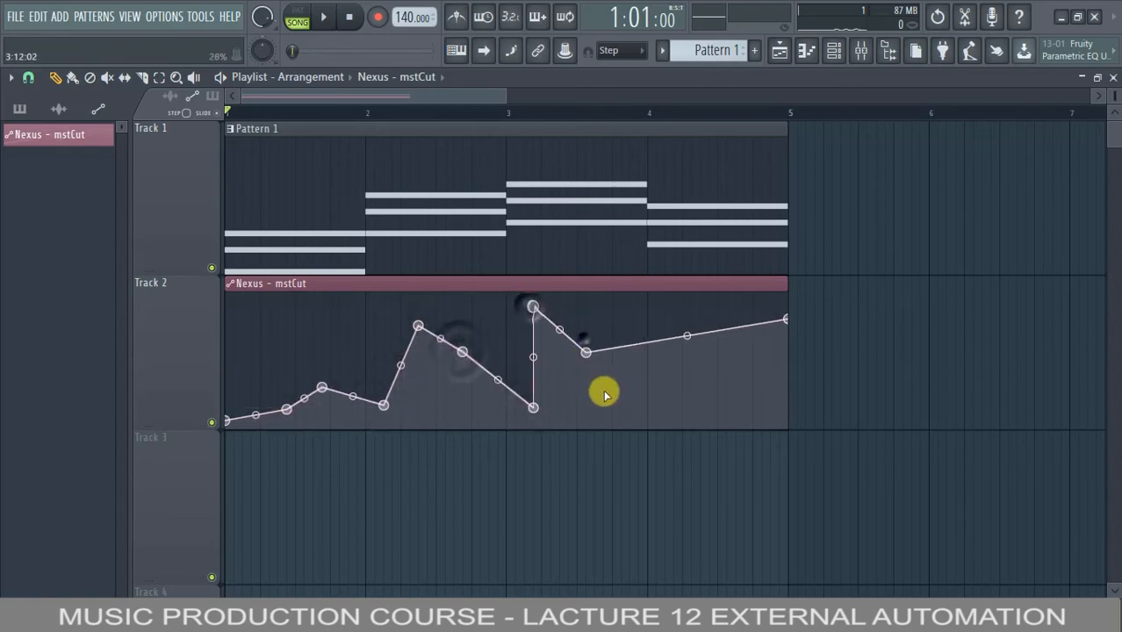
{"action": "left_click", "coordinate": [620, 394]}
{"action": "left_click", "coordinate": [664, 352]}
{"action": "left_click", "coordinate": [709, 400]}
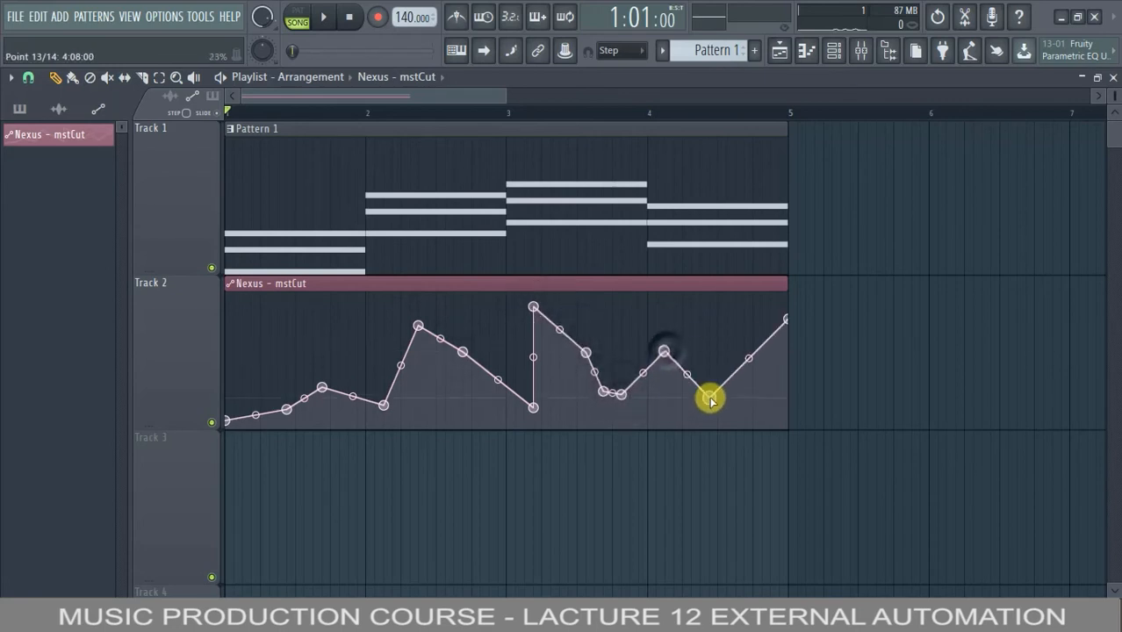
Step: Delete the last three added control points before the end point of the Nexus - mstCut clip
{"action": "right_click", "coordinate": [667, 352]}
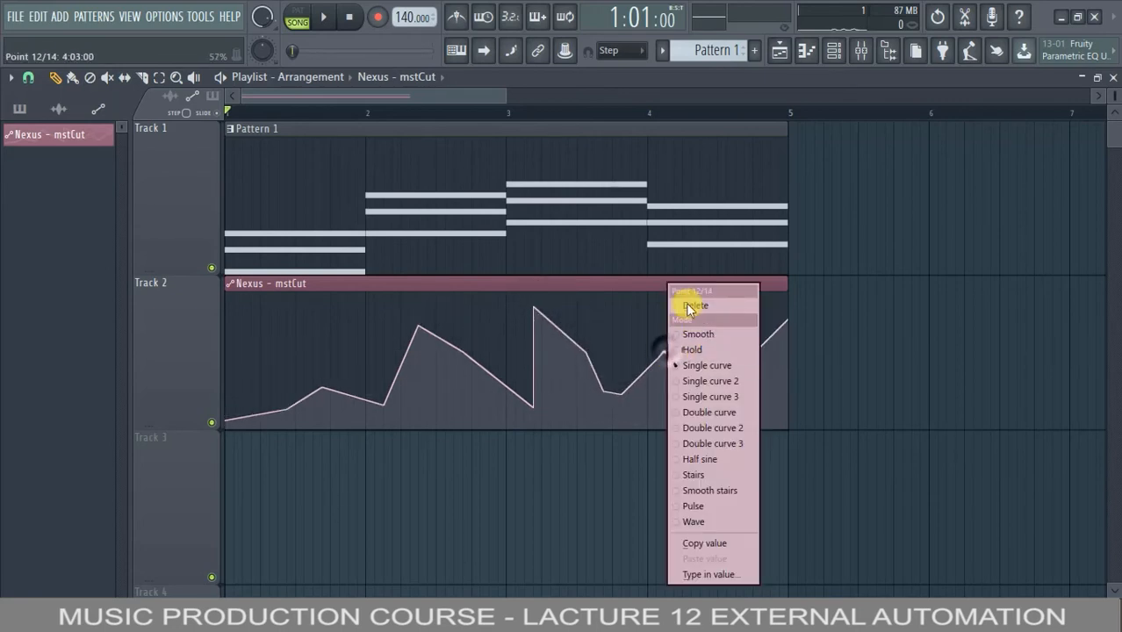
{"action": "left_click", "coordinate": [684, 301]}
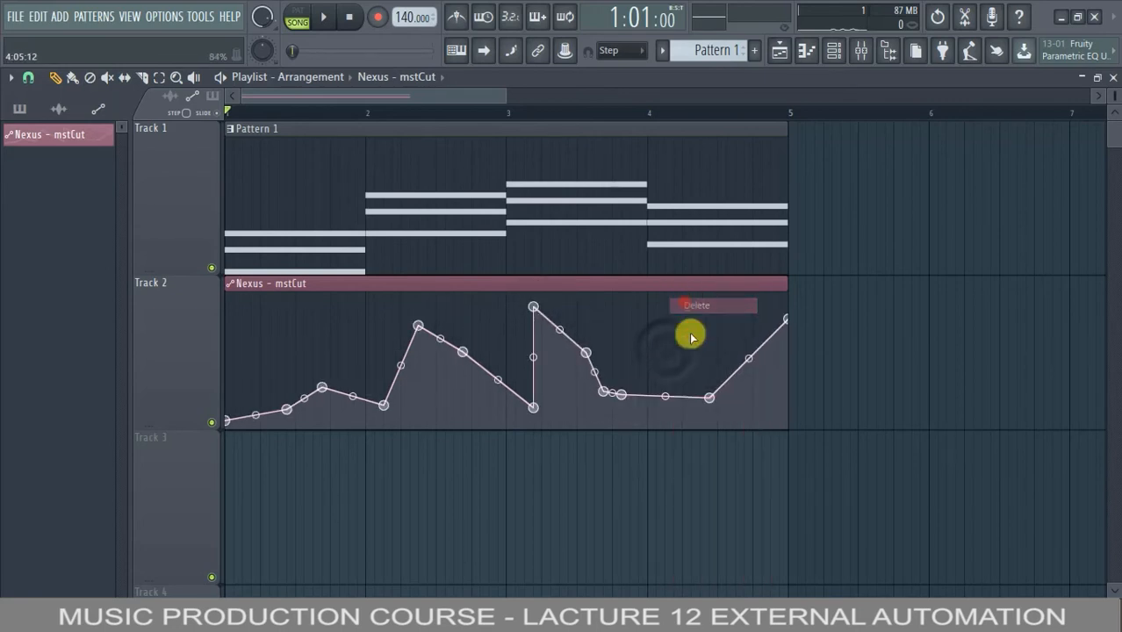
{"action": "right_click", "coordinate": [710, 397]}
{"action": "left_click", "coordinate": [736, 304]}
{"action": "right_click", "coordinate": [617, 394]}
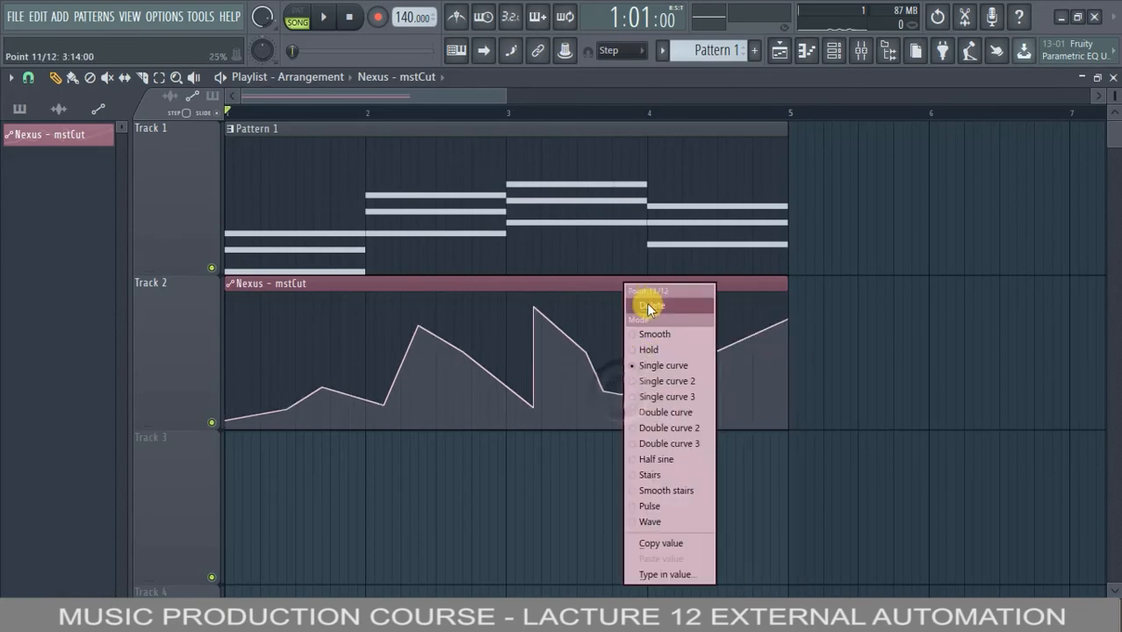
{"action": "left_click", "coordinate": [651, 305]}
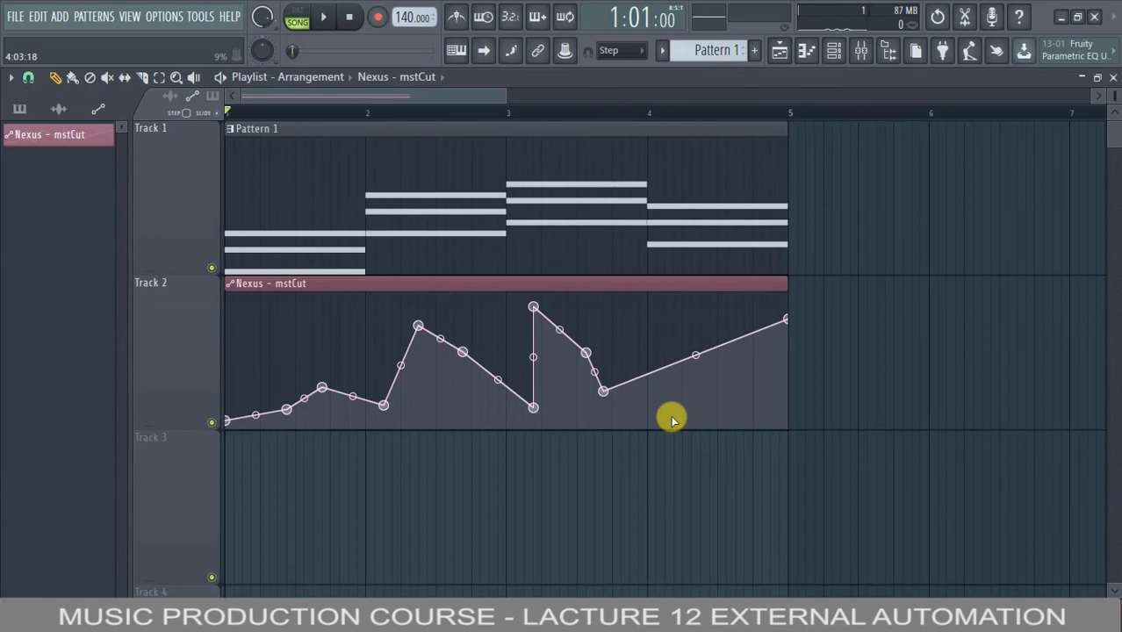
Step: Undo all the control points added to the Nexus - mstCut clip
{"action": "key", "text": "ctrl+z"}
{"action": "key", "text": "ctrl+z"}
{"action": "key", "text": "ctrl+z"}
{"action": "key", "text": "ctrl+z"}
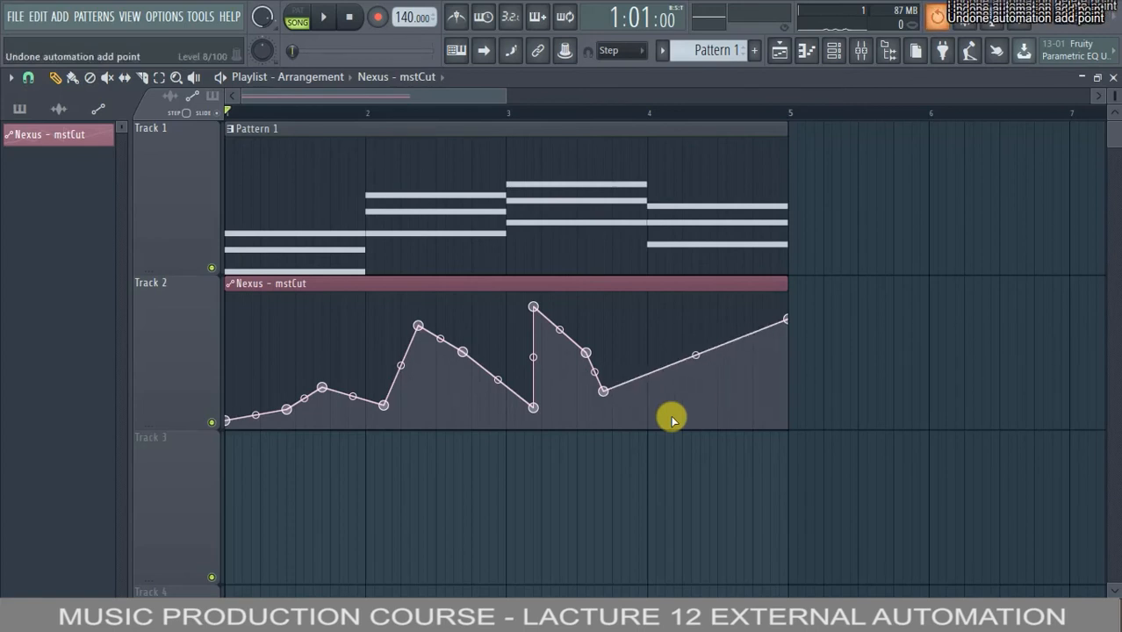
{"action": "key", "text": "ctrl+z"}
{"action": "key", "text": "ctrl+z"}
{"action": "key", "text": "ctrl+z"}
{"action": "key", "text": "ctrl+z"}
{"action": "key", "text": "ctrl+z"}
{"action": "key", "text": "ctrl+z"}
{"action": "key", "text": "ctrl+z"}
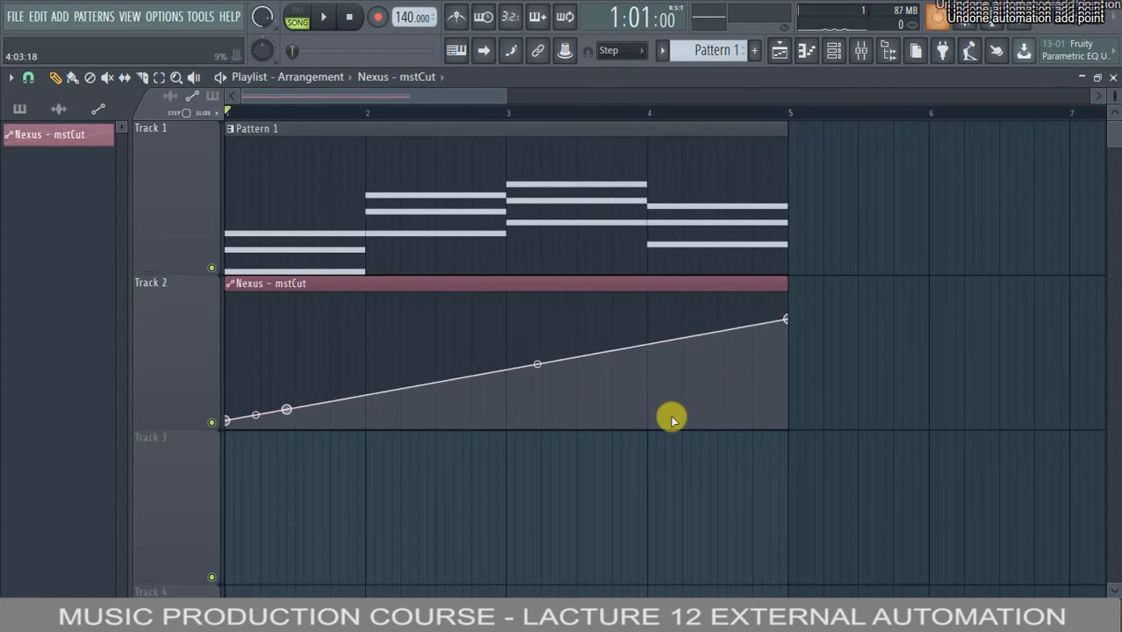
Step: Add control points zigzagging between about 60% and 40% through the first bar of the Nexus - mstCut clip, ending at bar 2
{"action": "right_click", "coordinate": [259, 346]}
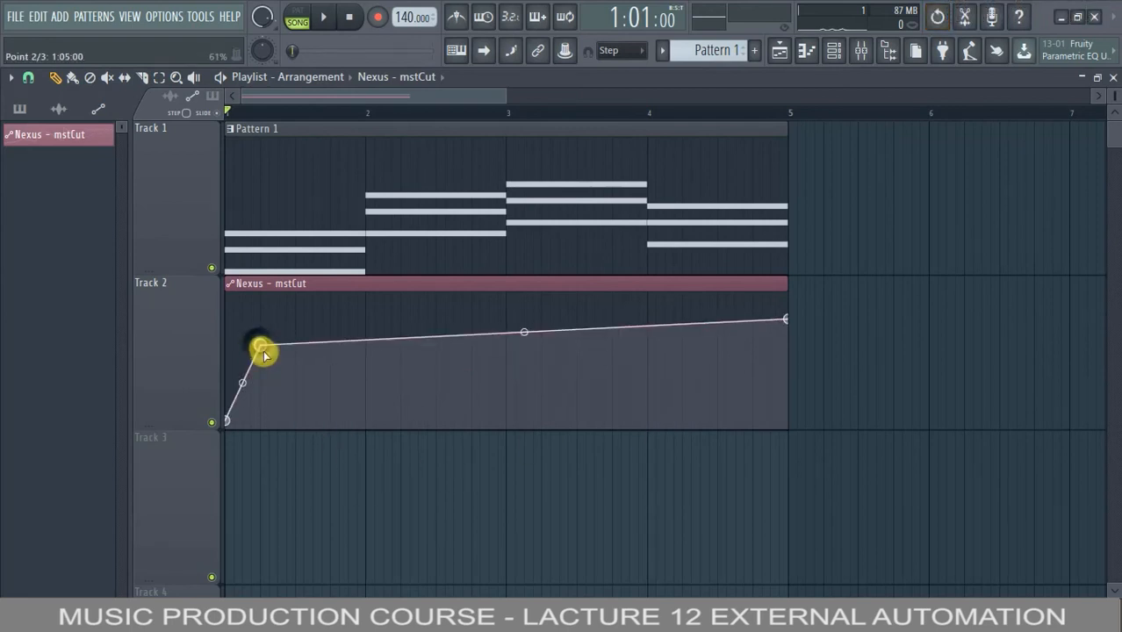
{"action": "right_click", "coordinate": [274, 360]}
{"action": "left_click_drag", "start_coordinate": [274, 361], "coordinate": [271, 373]}
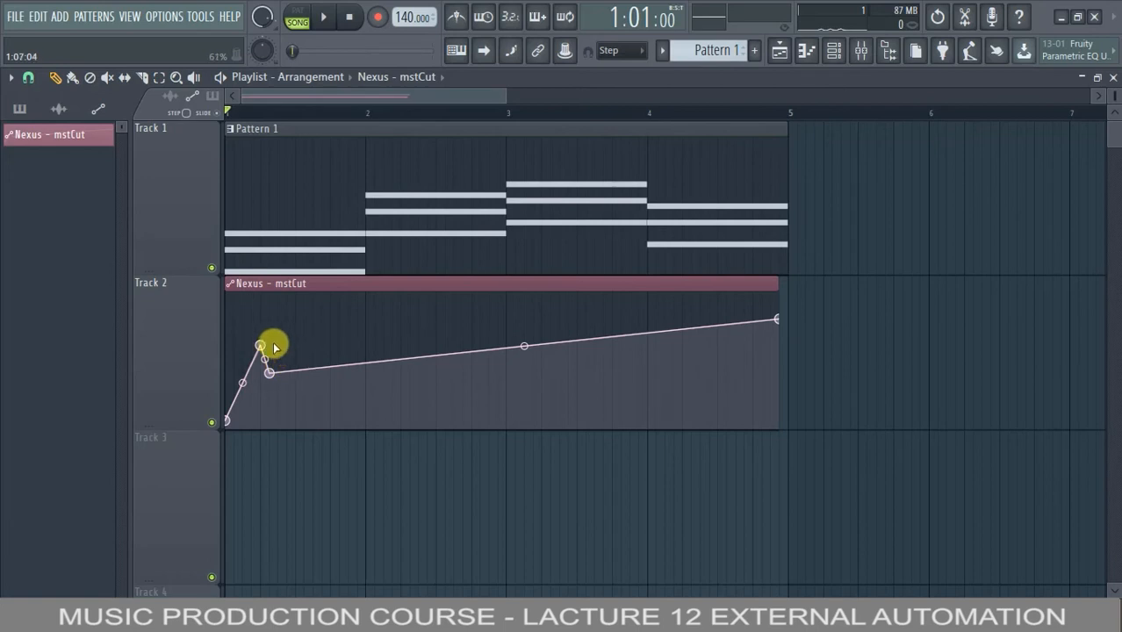
{"action": "right_click", "coordinate": [277, 348]}
{"action": "right_click", "coordinate": [281, 367]}
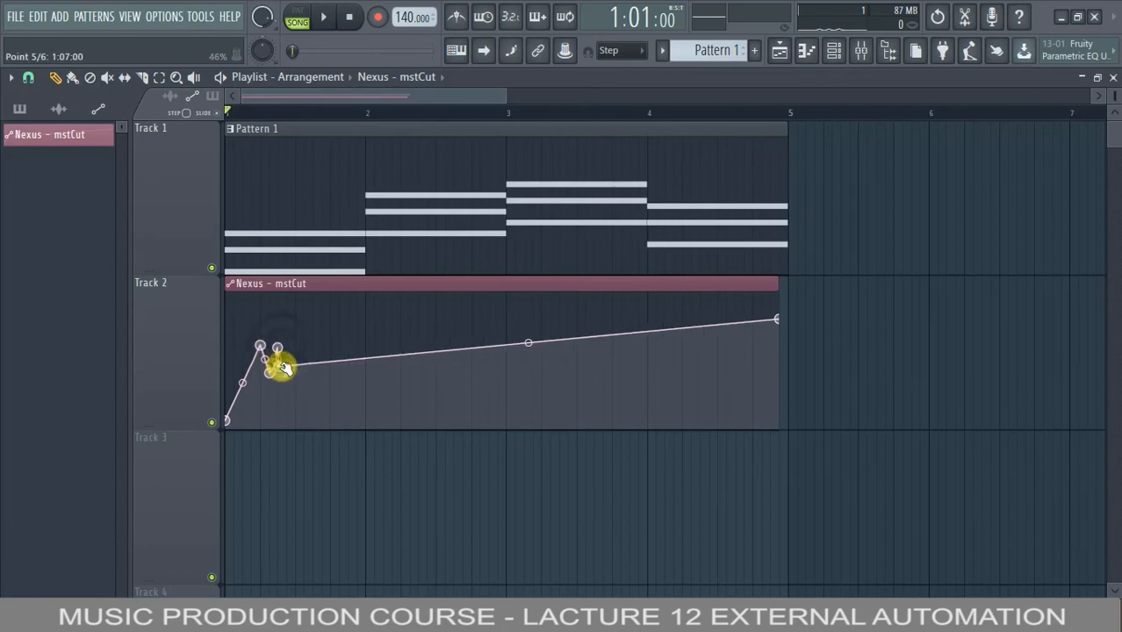
{"action": "left_click_drag", "start_coordinate": [281, 366], "coordinate": [299, 378]}
{"action": "right_click", "coordinate": [297, 346]}
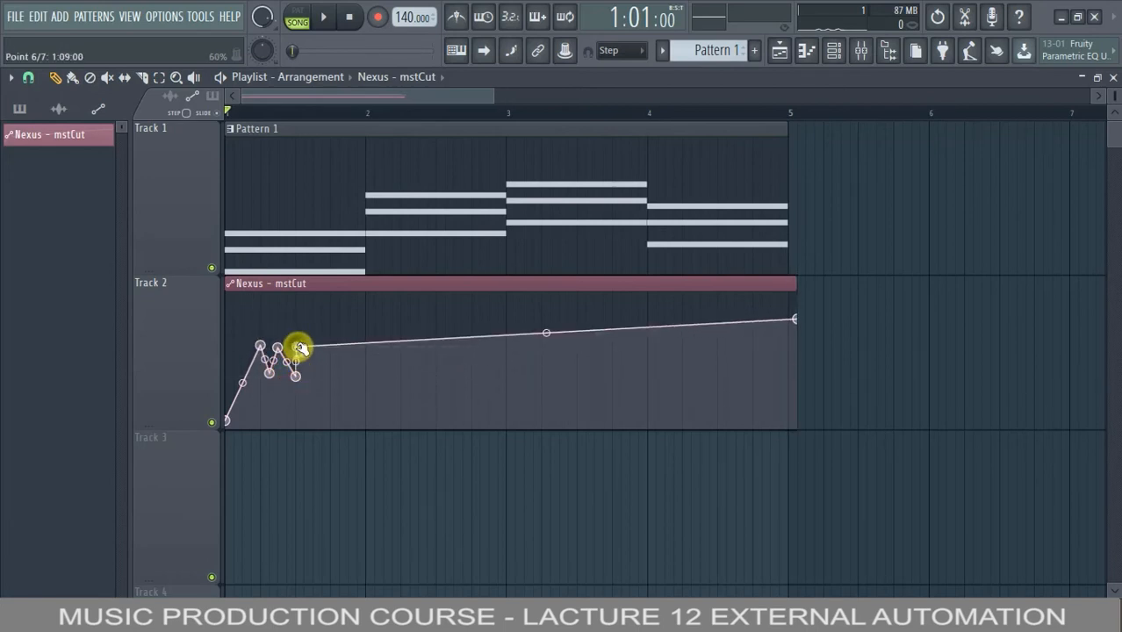
{"action": "right_click", "coordinate": [307, 377]}
{"action": "right_click", "coordinate": [314, 348]}
{"action": "right_click", "coordinate": [320, 376]}
{"action": "right_click", "coordinate": [331, 347]}
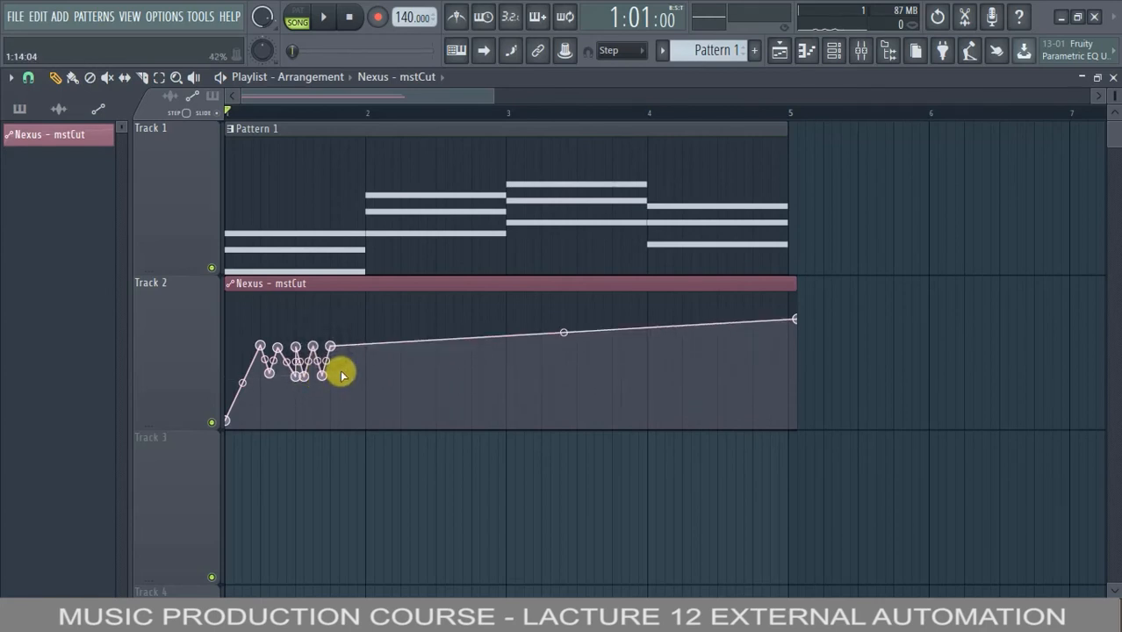
{"action": "right_click", "coordinate": [339, 375]}
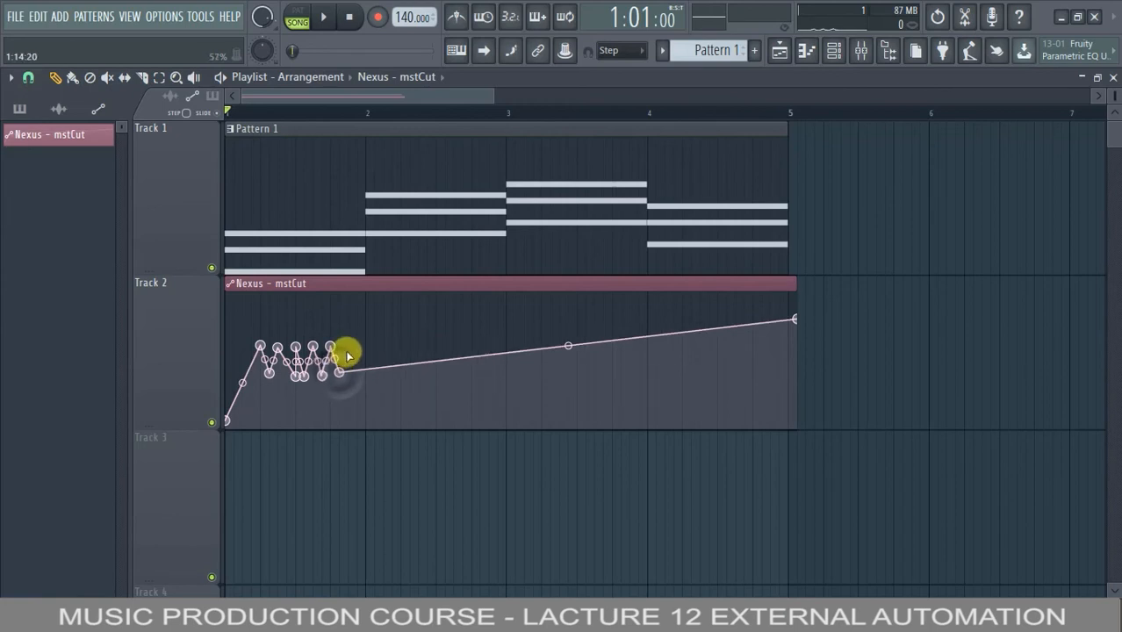
{"action": "right_click", "coordinate": [346, 345]}
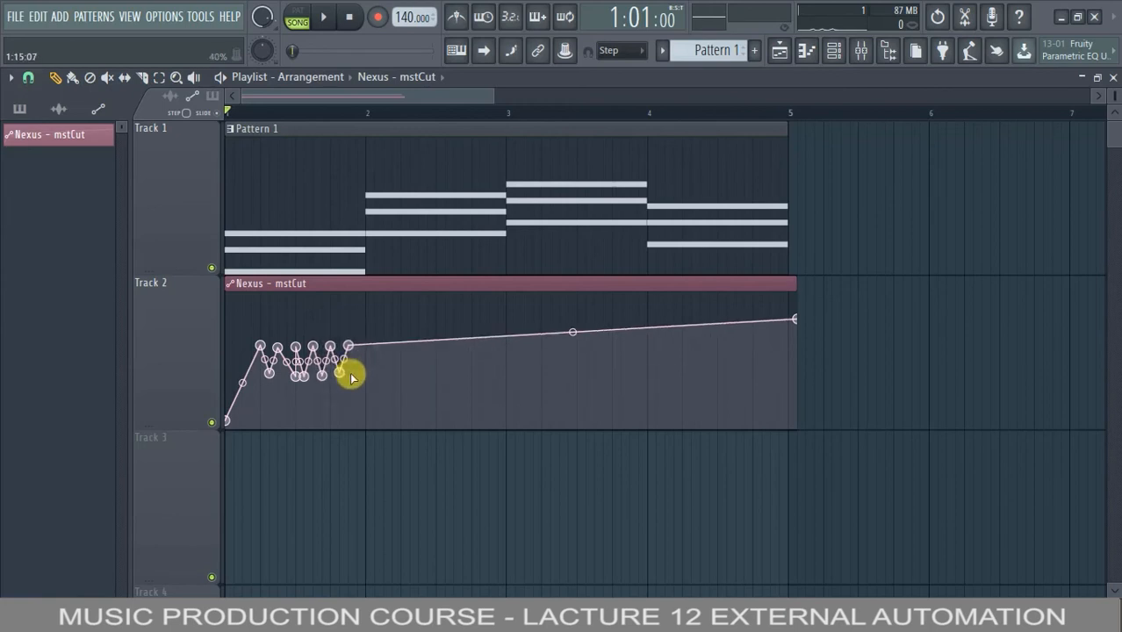
{"action": "right_click", "coordinate": [350, 375]}
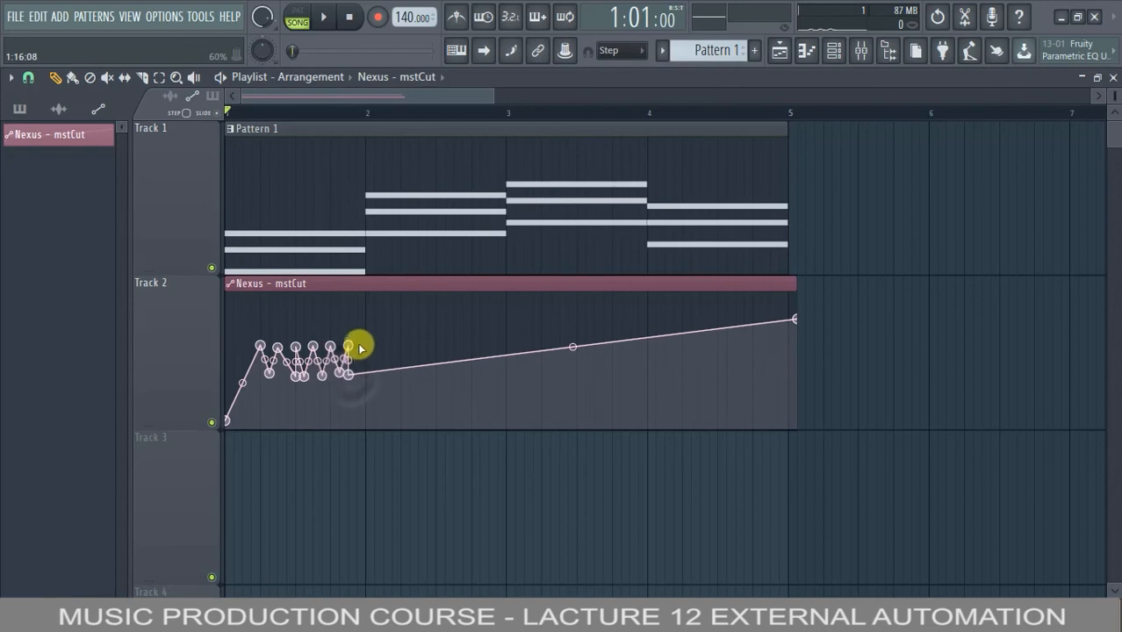
{"action": "right_click", "coordinate": [357, 342]}
{"action": "right_click", "coordinate": [365, 376]}
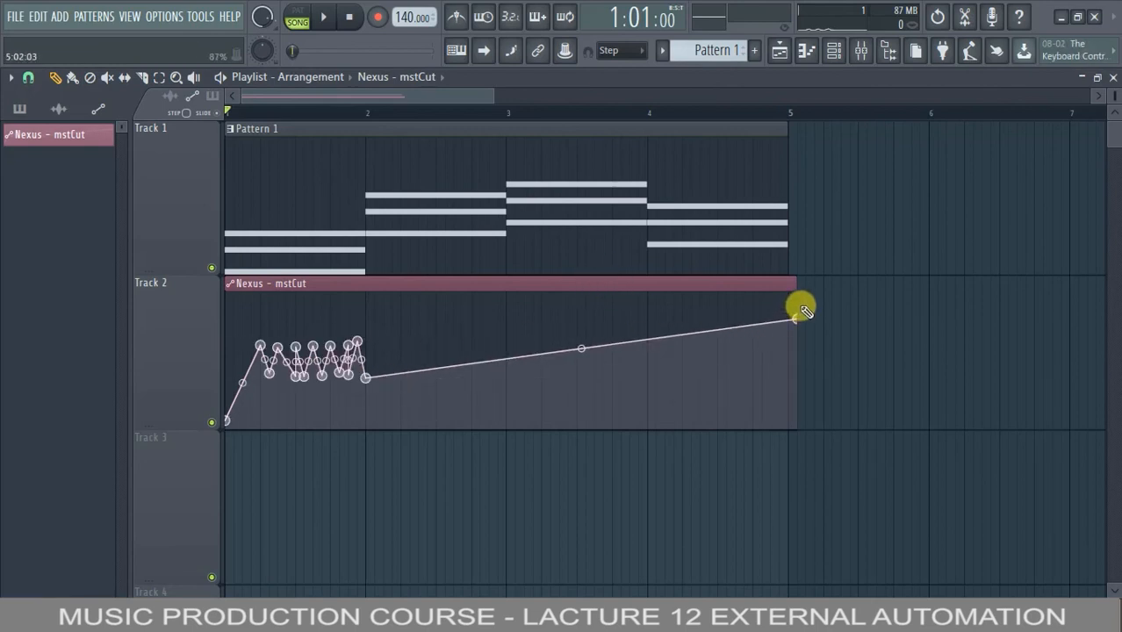
Step: Shorten the Nexus - mstCut clip to one bar and duplicate it three times to span the four-bar pattern
{"action": "left_click_drag", "start_coordinate": [796, 286], "coordinate": [368, 306]}
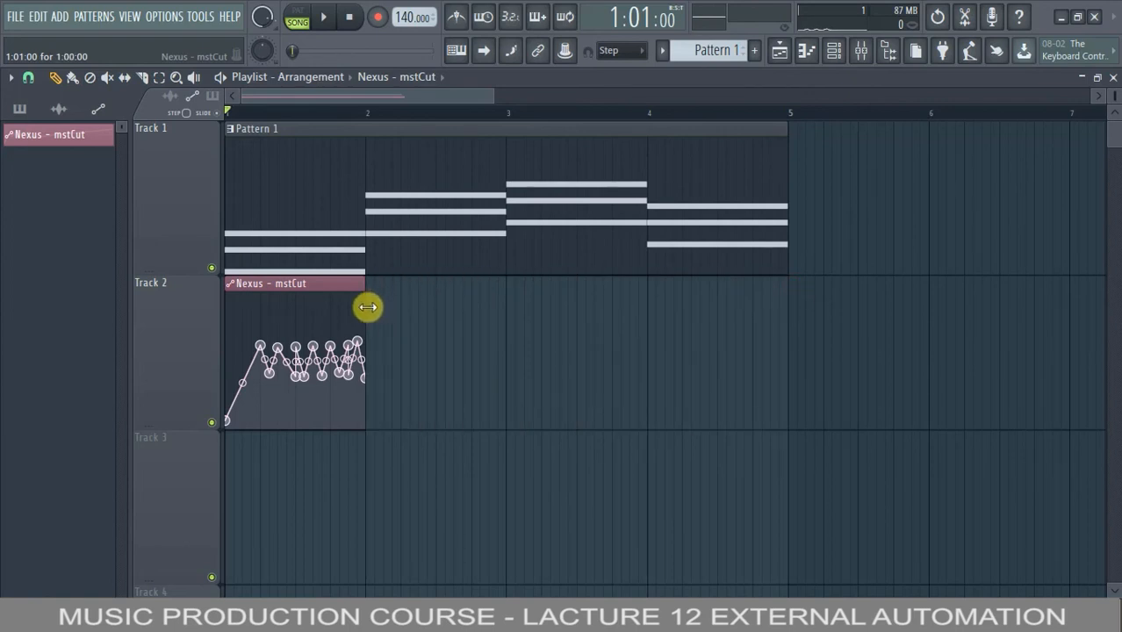
{"action": "left_click", "coordinate": [299, 286]}
{"action": "key", "text": "ctrl+b"}
{"action": "key", "text": "ctrl+b"}
{"action": "key", "text": "ctrl+b"}
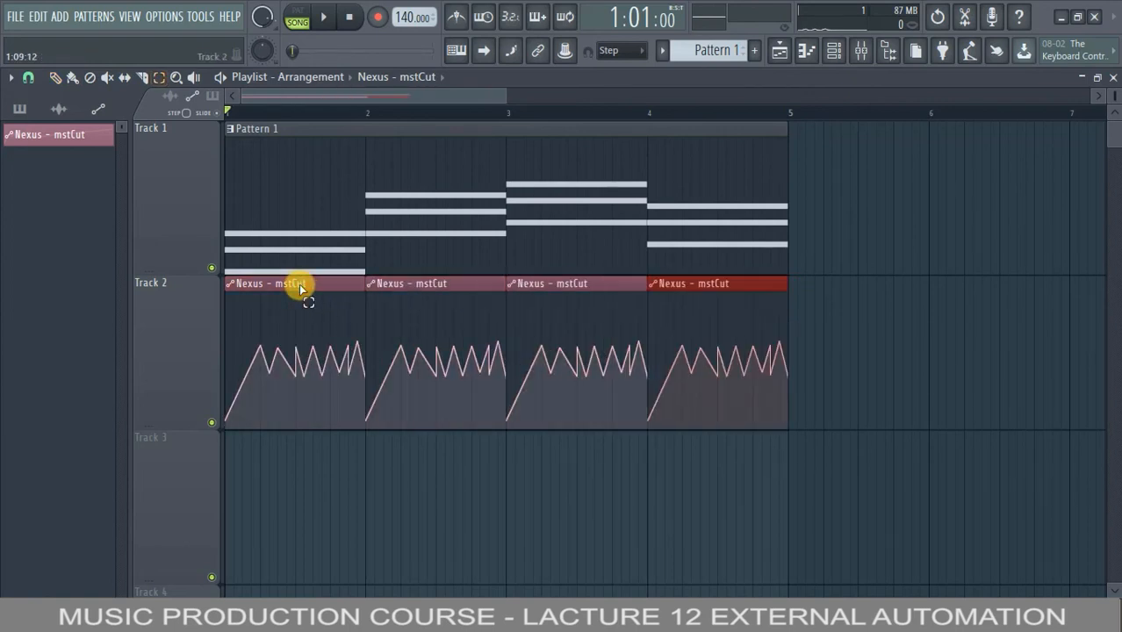
Step: Reopen Nexus, close the Channel rack, and play the song to watch the master filter cutoff follow the zigzag automation
{"action": "left_click", "coordinate": [834, 50]}
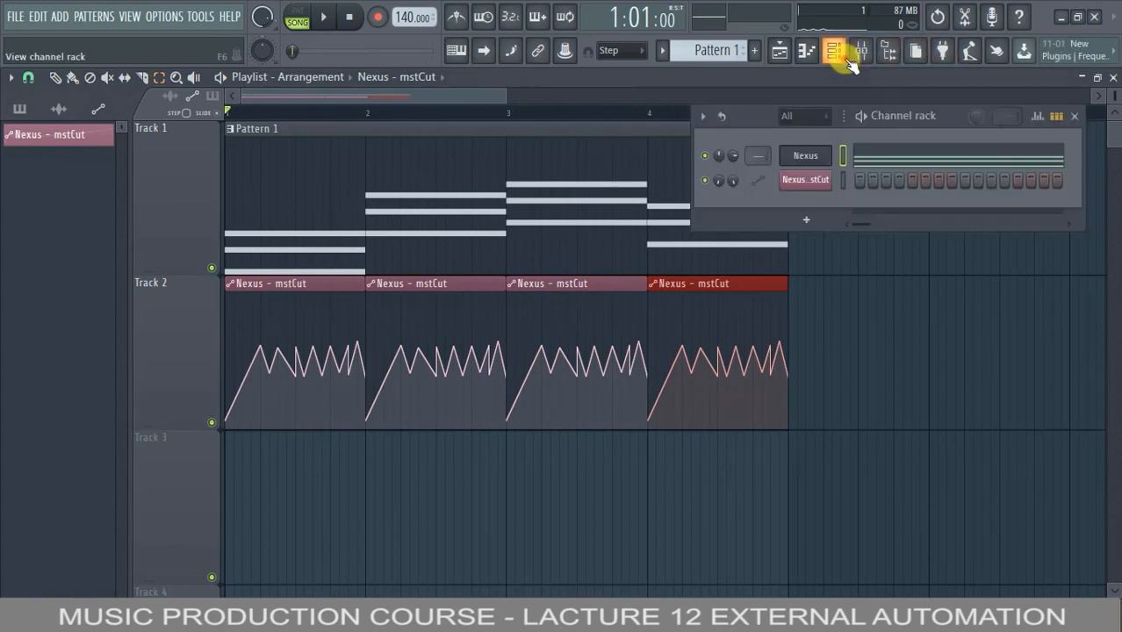
{"action": "left_click", "coordinate": [803, 155]}
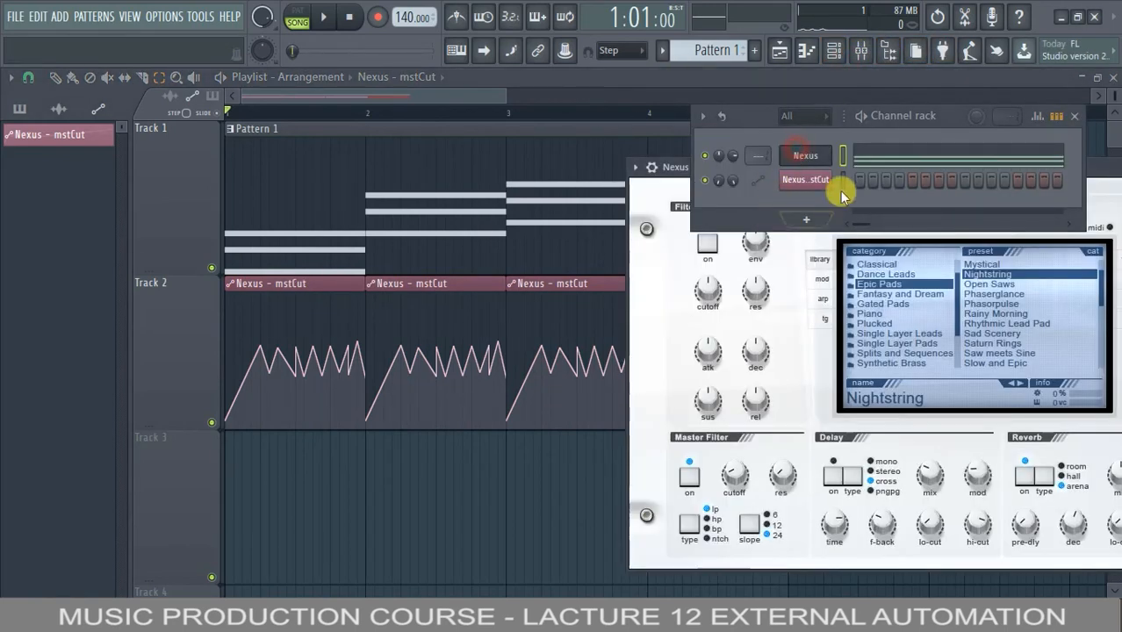
{"action": "left_click", "coordinate": [1074, 116]}
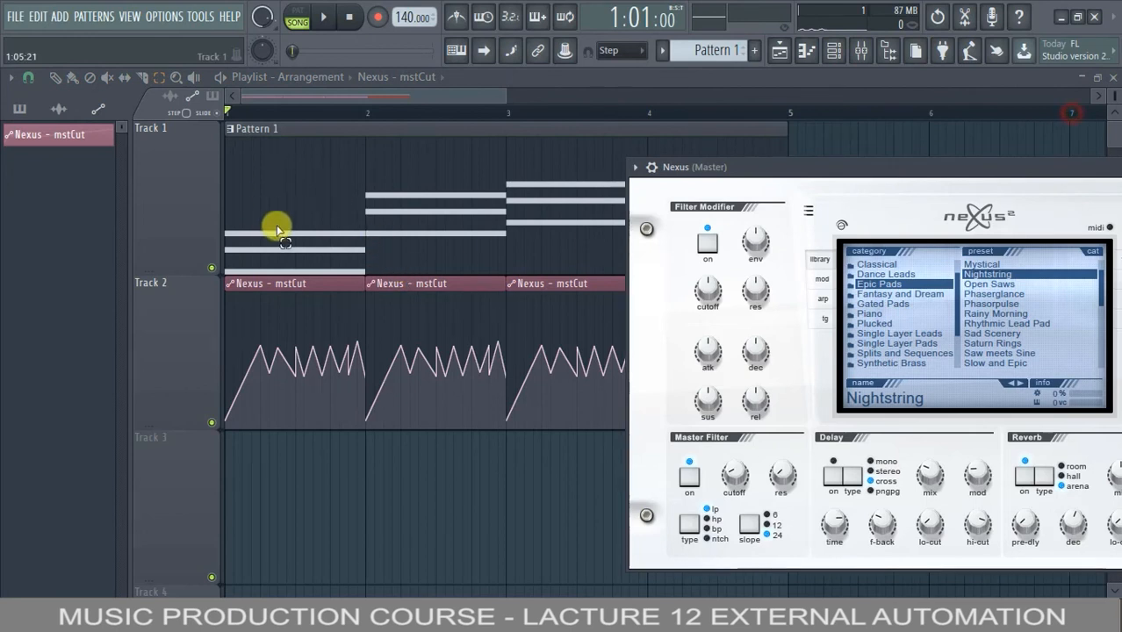
{"action": "key", "text": "space"}
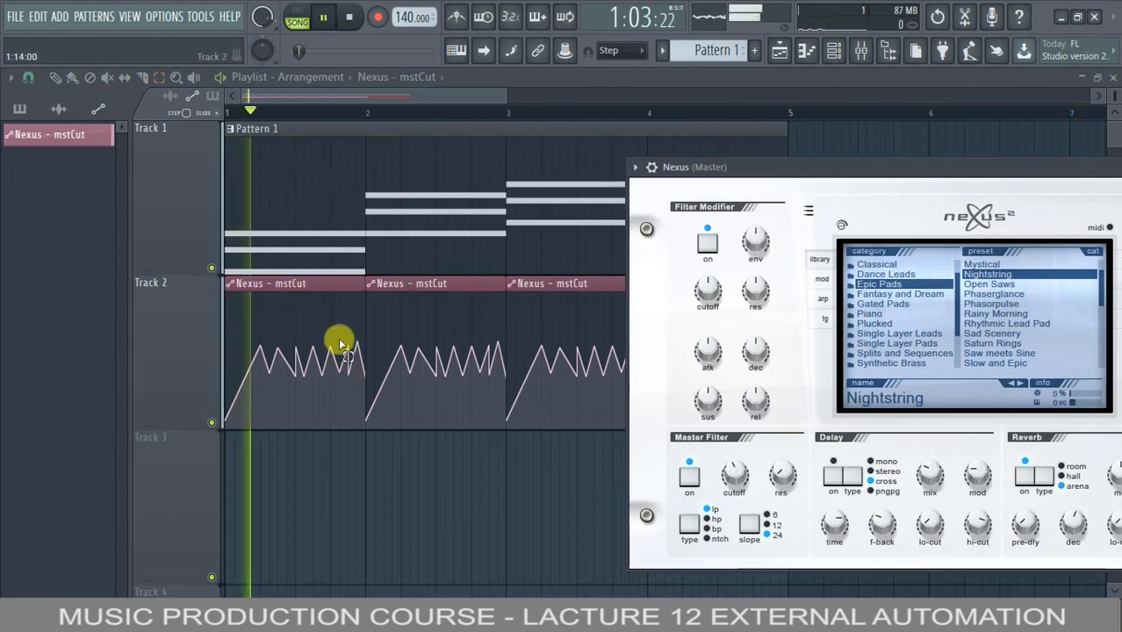
{"action": "mouse_move", "coordinate": [731, 479]}
{"action": "left_mouse_down"}
{"action": "mouse_move", "coordinate": [734, 466]}
{"action": "mouse_move", "coordinate": [738, 475]}
{"action": "left_mouse_up"}
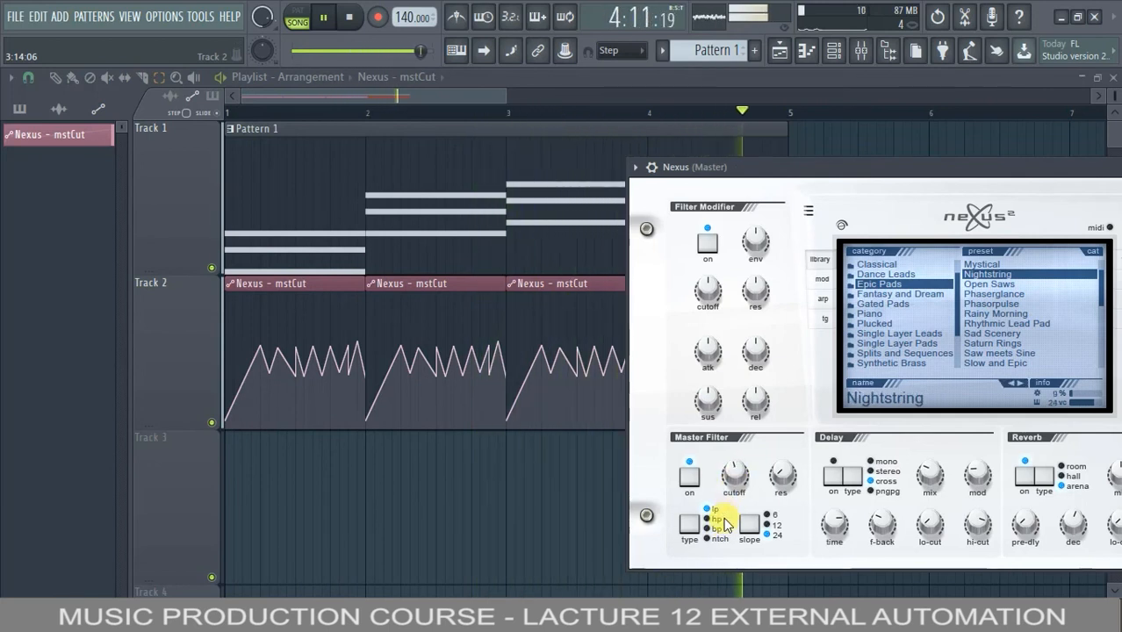
{"action": "key", "text": "space"}
{"action": "left_click_drag", "start_coordinate": [909, 163], "coordinate": [677, 182]}
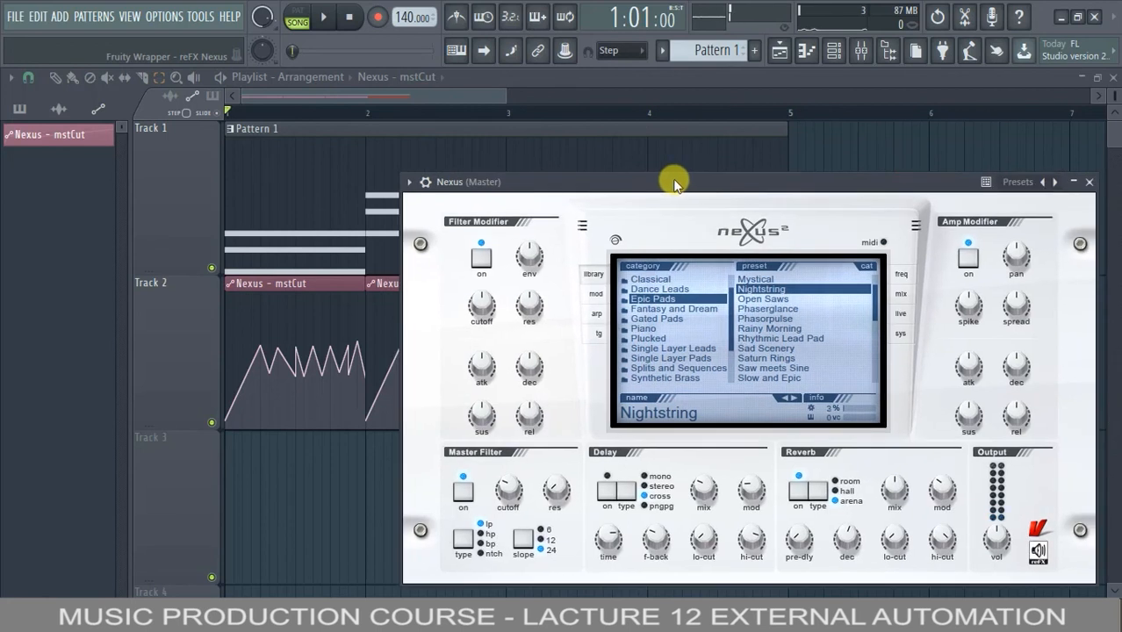